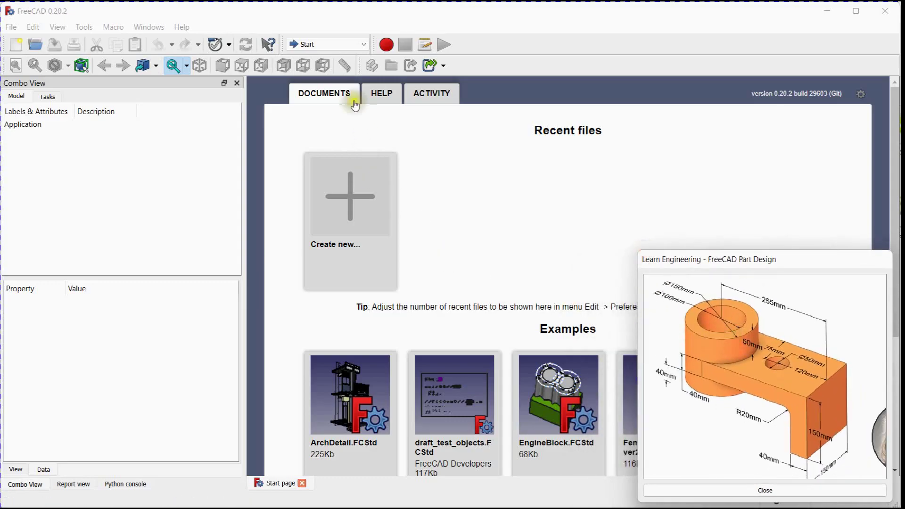
Switch to Part Design, create a new document with a Body, and start a sketch on XZ_Plane
click(338, 43)
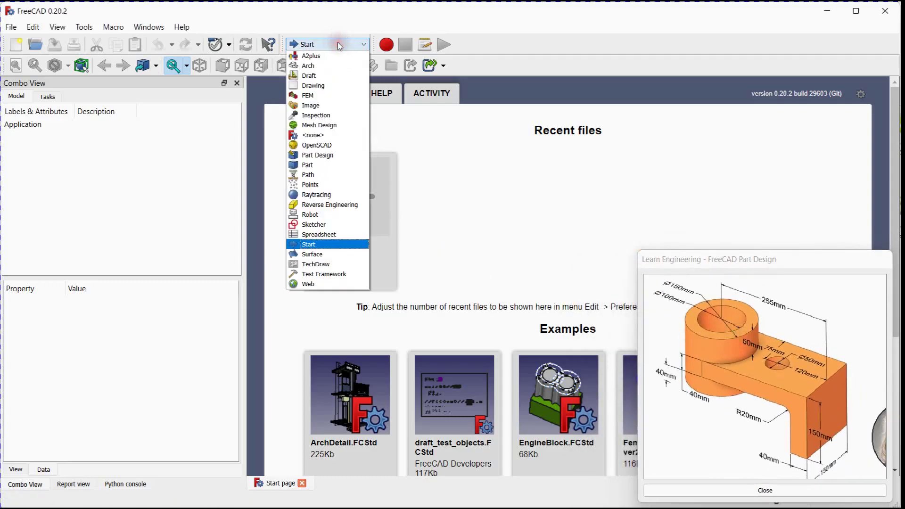
click(327, 153)
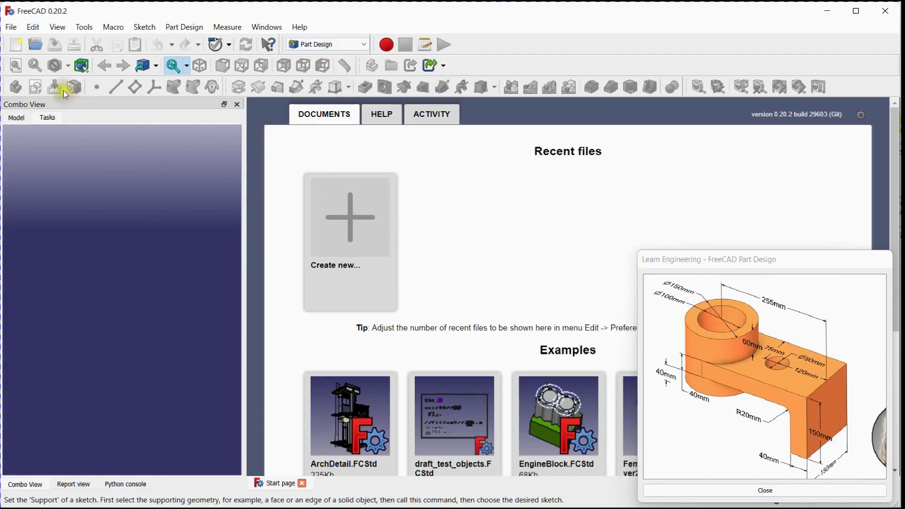
click(15, 44)
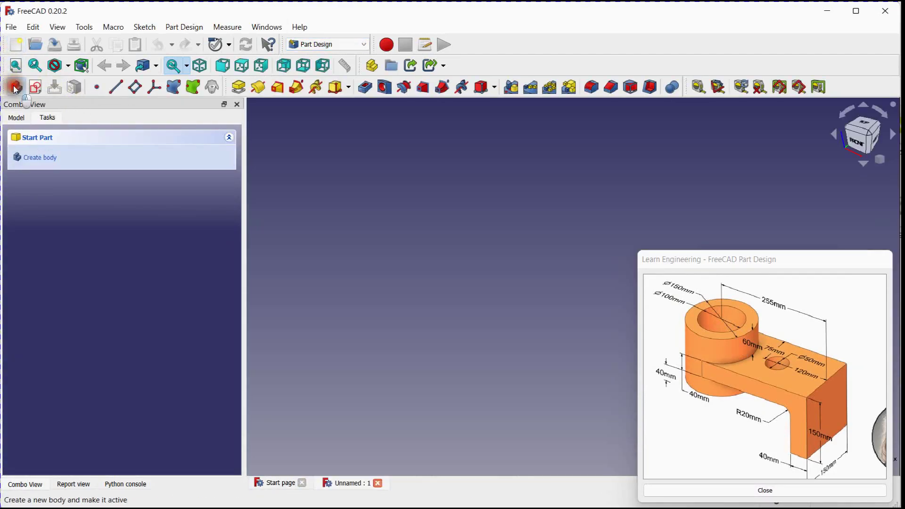
click(16, 87)
click(16, 118)
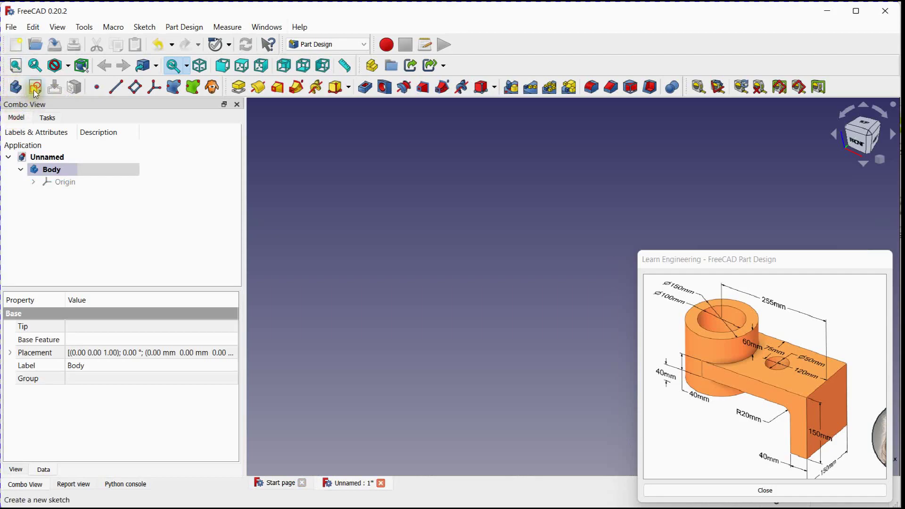
click(35, 86)
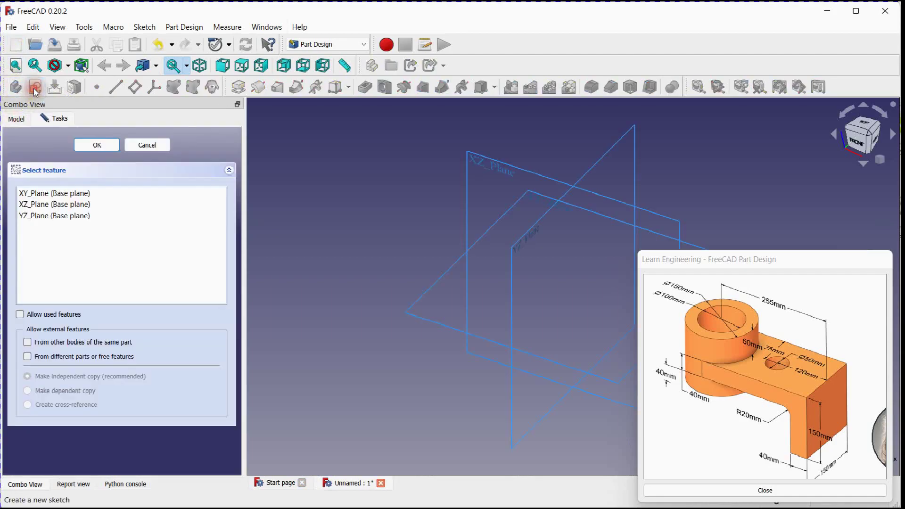
click(468, 156)
mouse_move(522, 247)
middle_down()
mouse_move(494, 224)
mouse_move(337, 244)
middle_up()
Set the sketch grid size to 5 mm and turn off auto constraints
click(32, 295)
double_click(180, 309)
text(5)
key(Return)
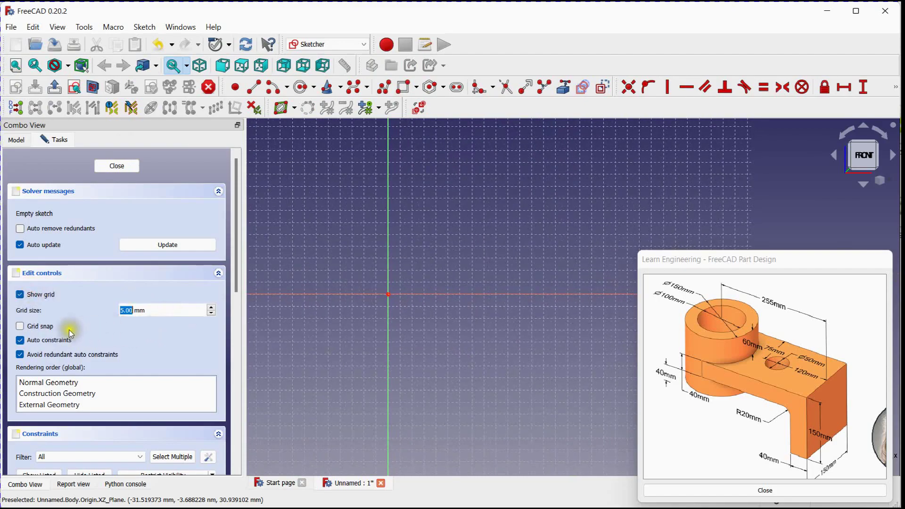
click(57, 338)
mouse_move(438, 254)
middle_down()
mouse_move(351, 267)
mouse_move(334, 255)
middle_up()
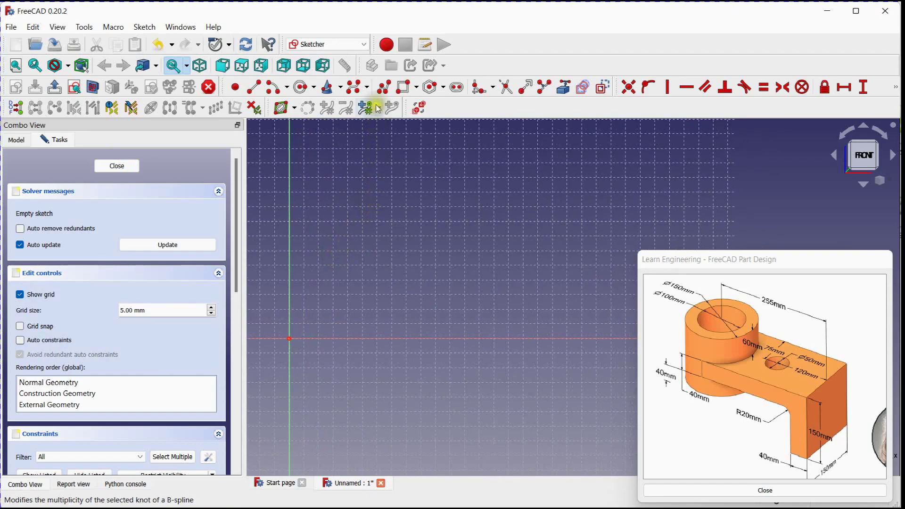
Draw the corners of the L-shaped outline with the Polyline tool
click(383, 87)
click(332, 224)
click(331, 281)
click(495, 281)
click(491, 400)
click(561, 401)
click(562, 259)
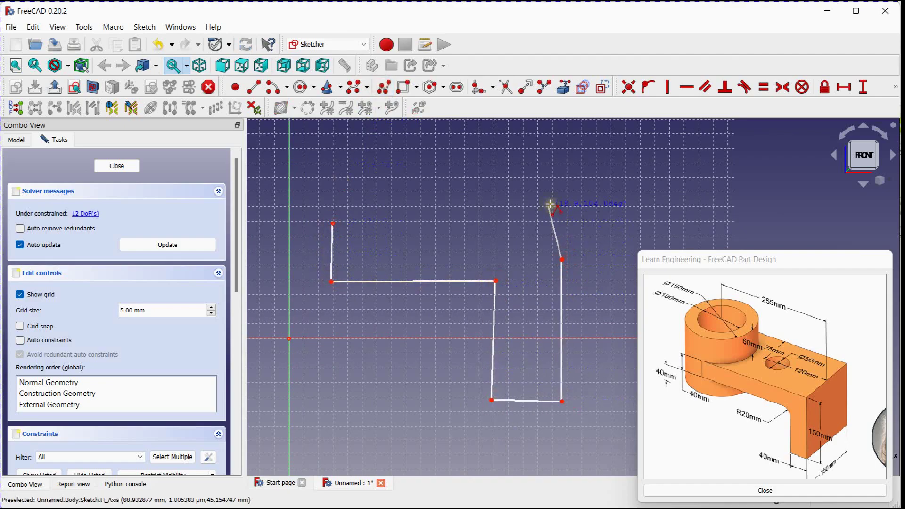
Close the outline at its starting corner and make the top edge horizontal
click(332, 223)
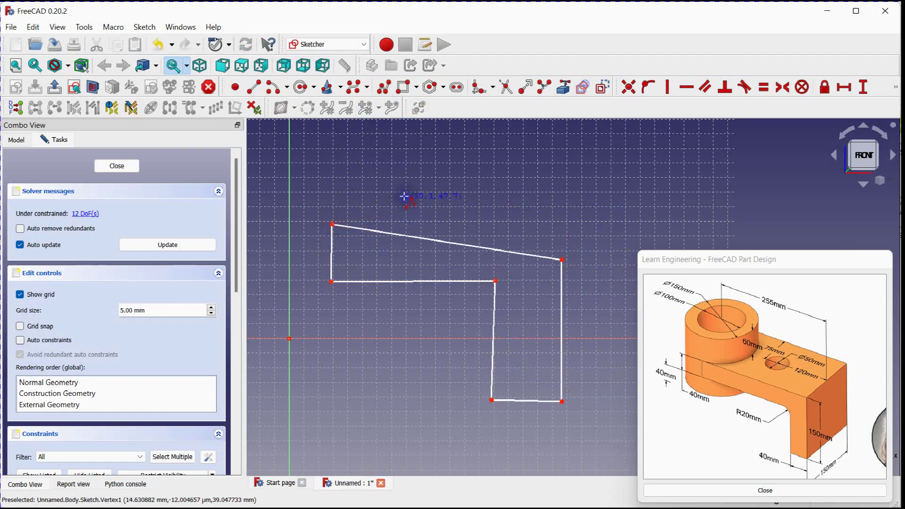
middle_drag(404, 196, 399, 176)
click(686, 87)
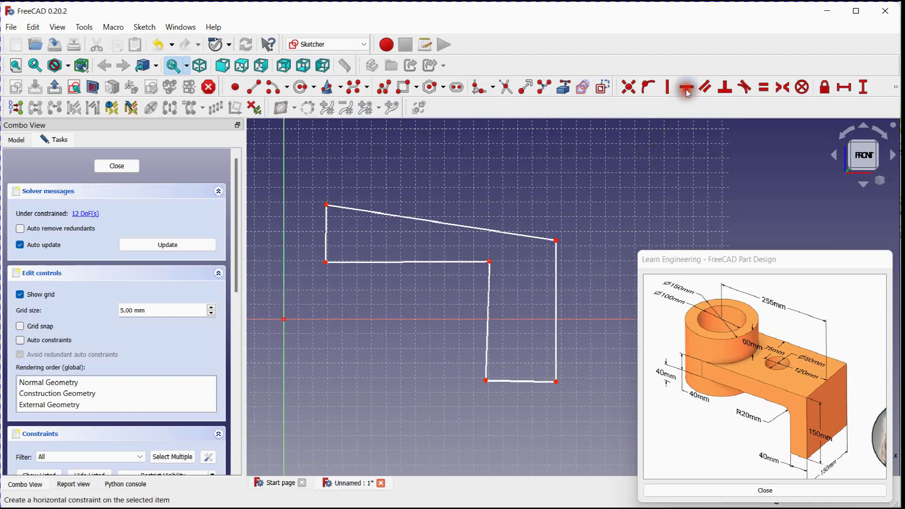
click(412, 215)
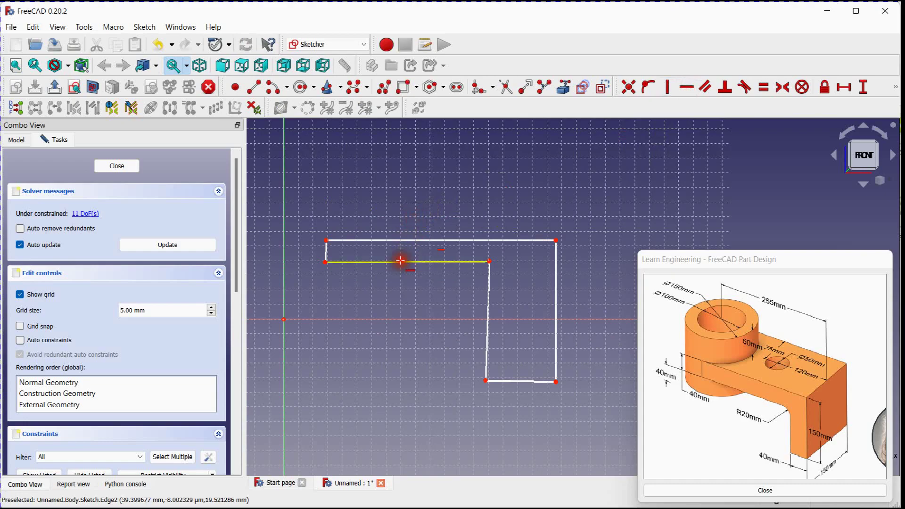
Make the left and middle edges vertical and the bottom edge horizontal, undoing a mistaken constraint
click(667, 86)
click(325, 251)
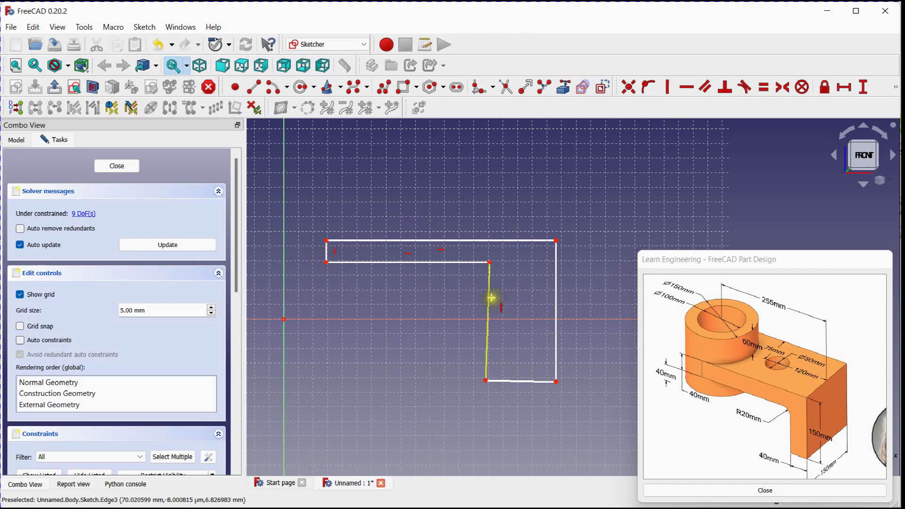
click(489, 298)
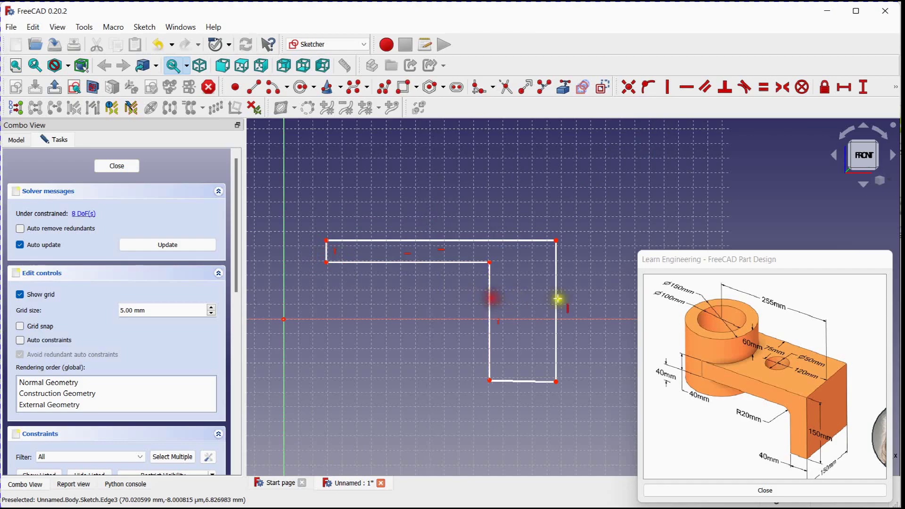
click(524, 380)
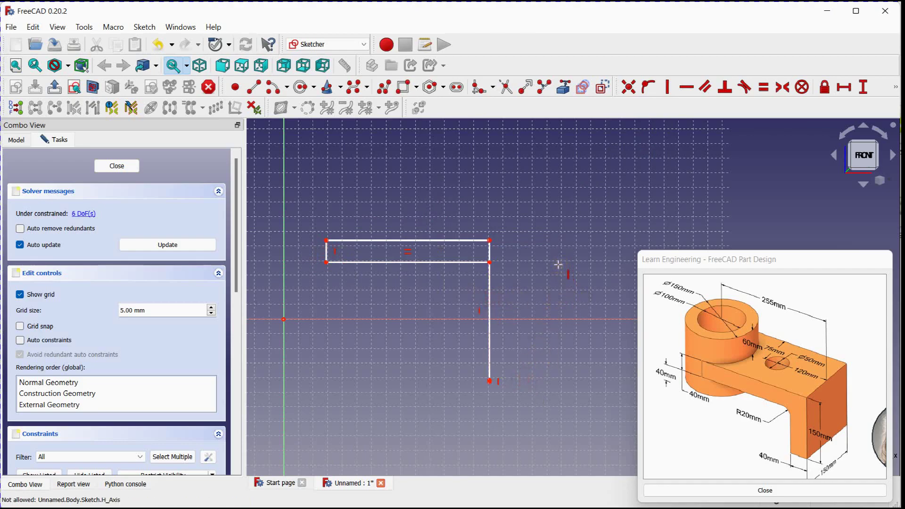
key(ctrl+z)
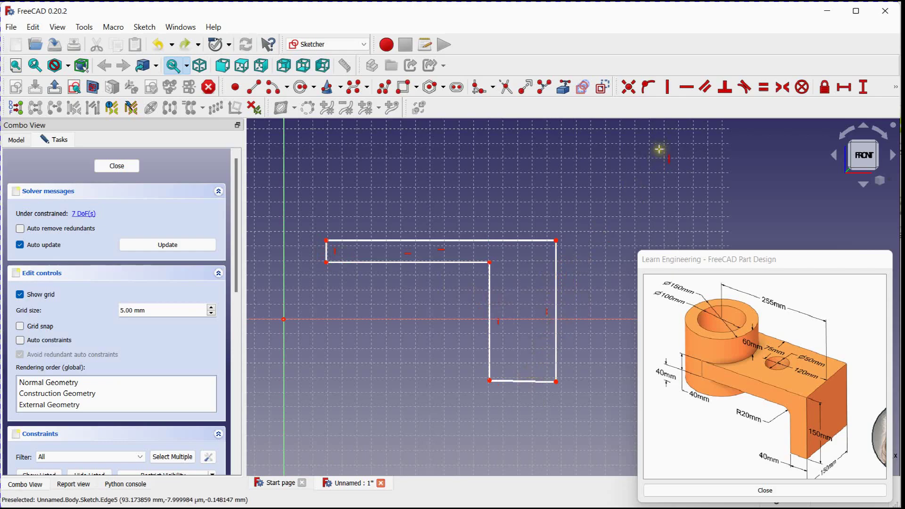
click(686, 87)
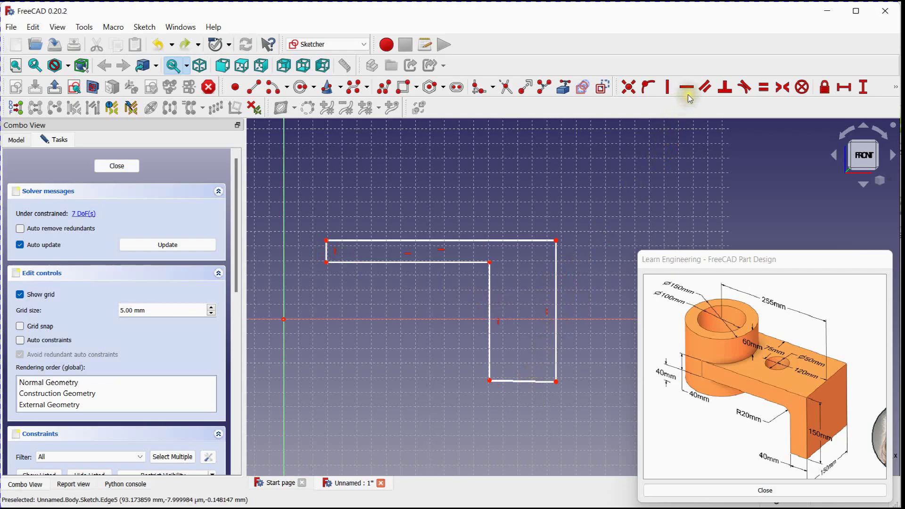
click(519, 381)
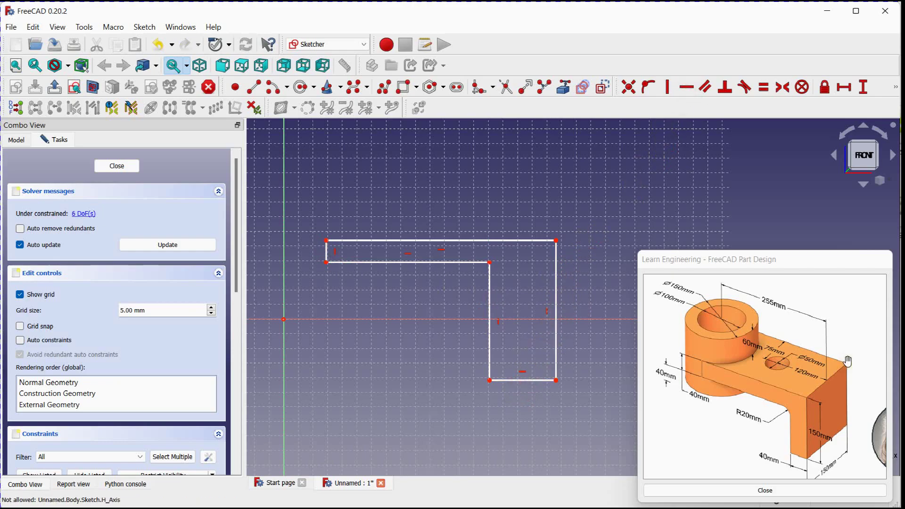
Dimension the top edge to 255 mm and the left edge to 40 mm
click(895, 86)
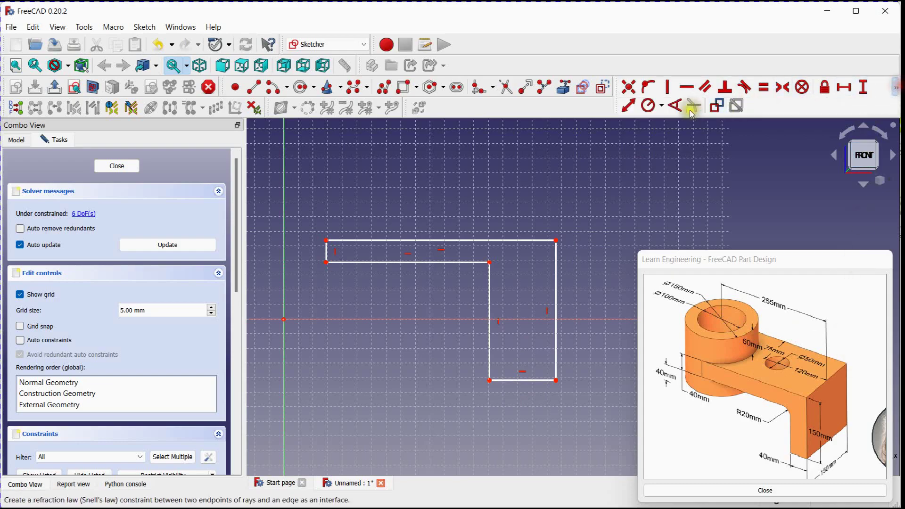
click(631, 105)
click(473, 241)
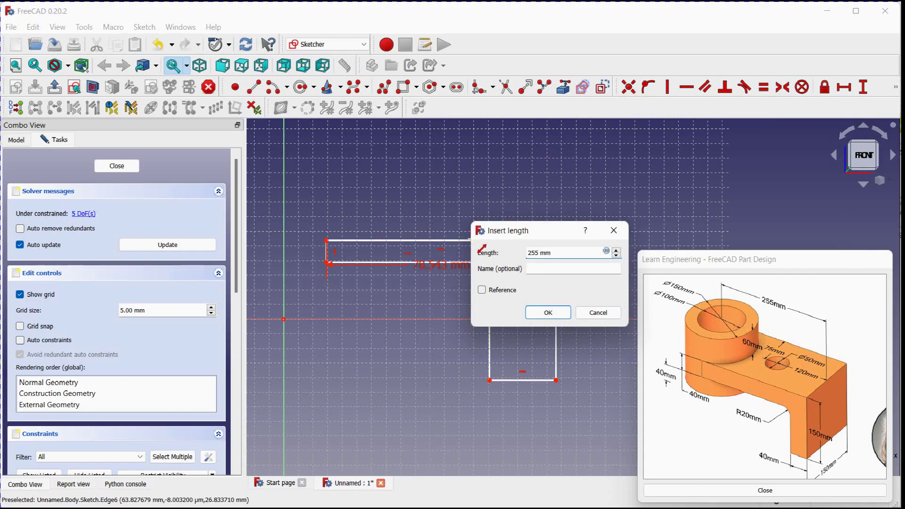
text(255)
click(548, 313)
scroll(533, 317, down, 2)
scroll(533, 317, down, 2)
scroll(358, 291, up, 4)
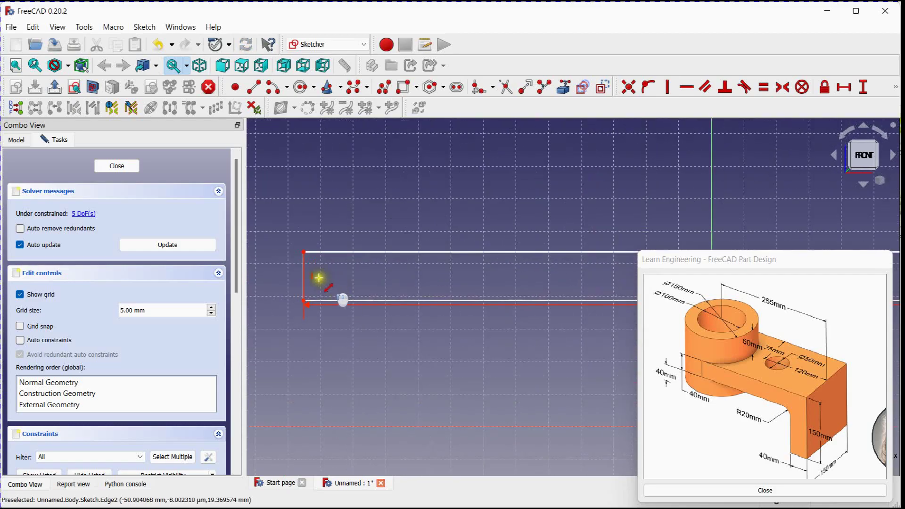
click(302, 266)
text(40)
key(Return)
Dimension the bottom edge to 40 mm and the right edge to 150 mm
scroll(308, 307, down, 3)
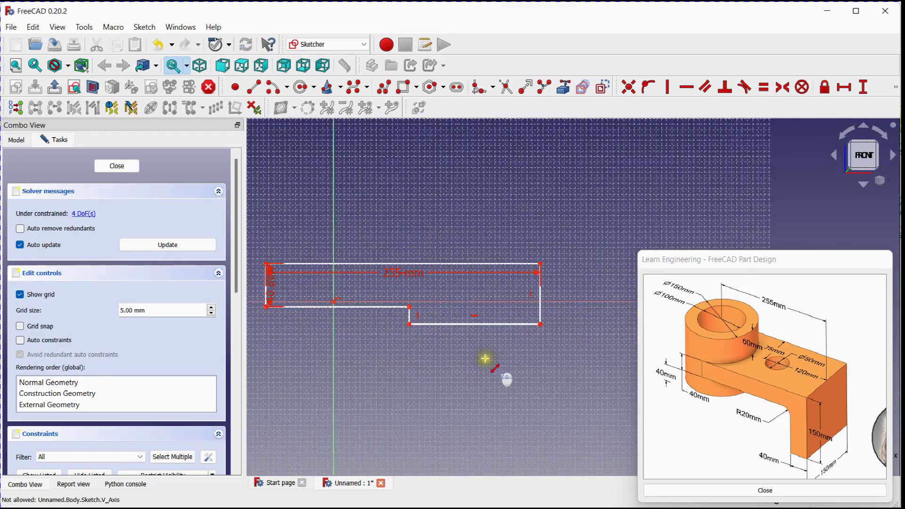
scroll(485, 358, up, 1)
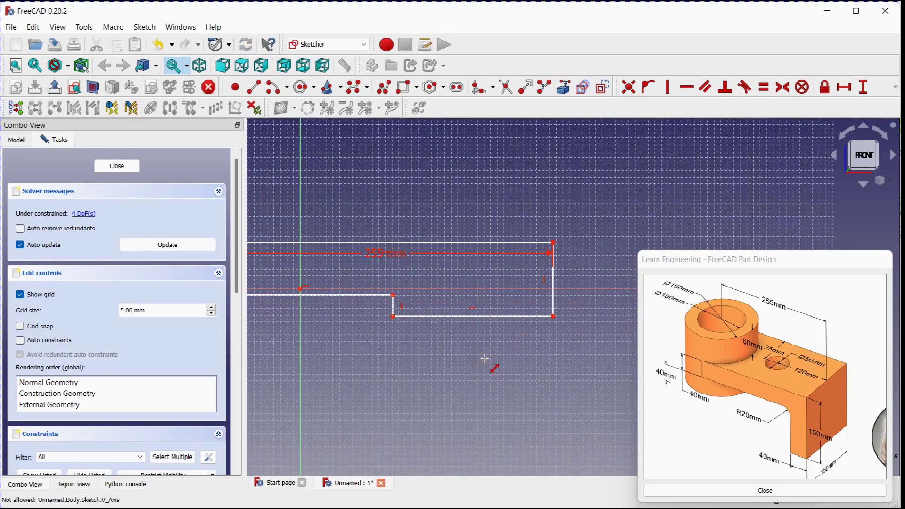
click(477, 317)
text(40)
key(Return)
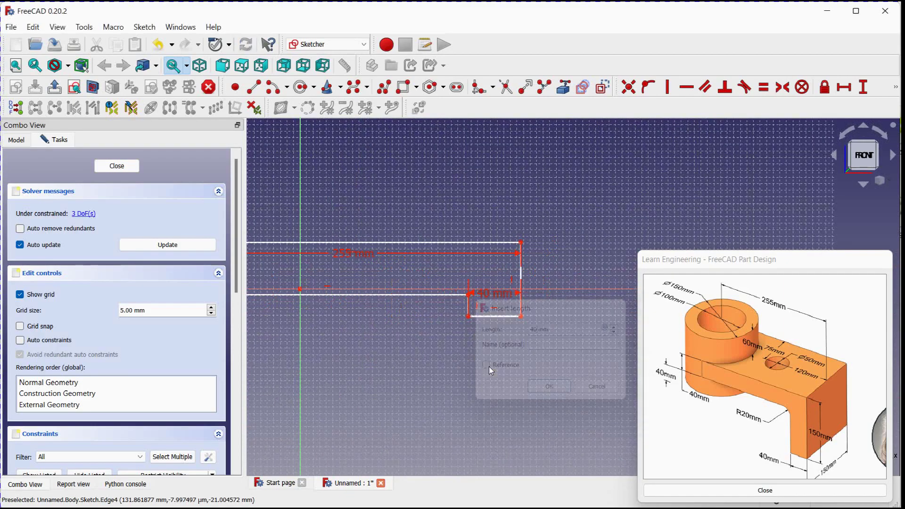
scroll(510, 317, up, 3)
click(538, 242)
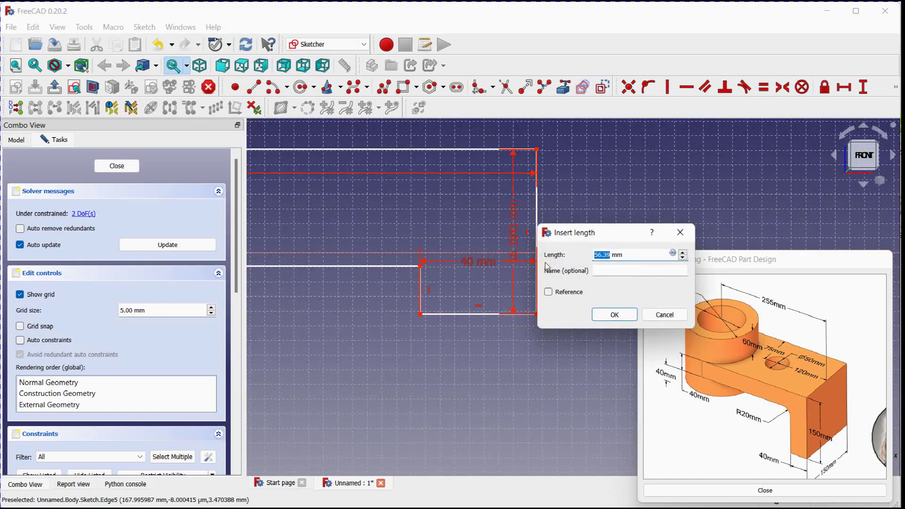
key(Return)
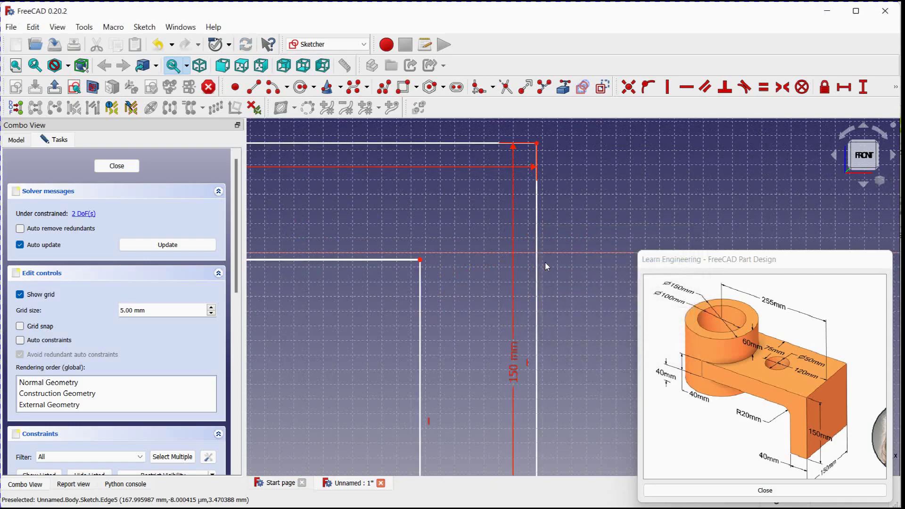
scroll(541, 272, down, 5)
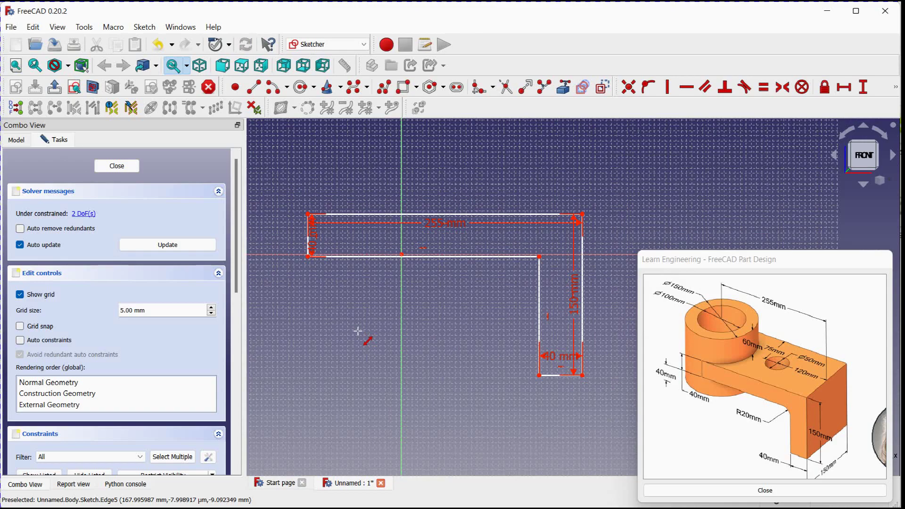
scroll(309, 262, up, 5)
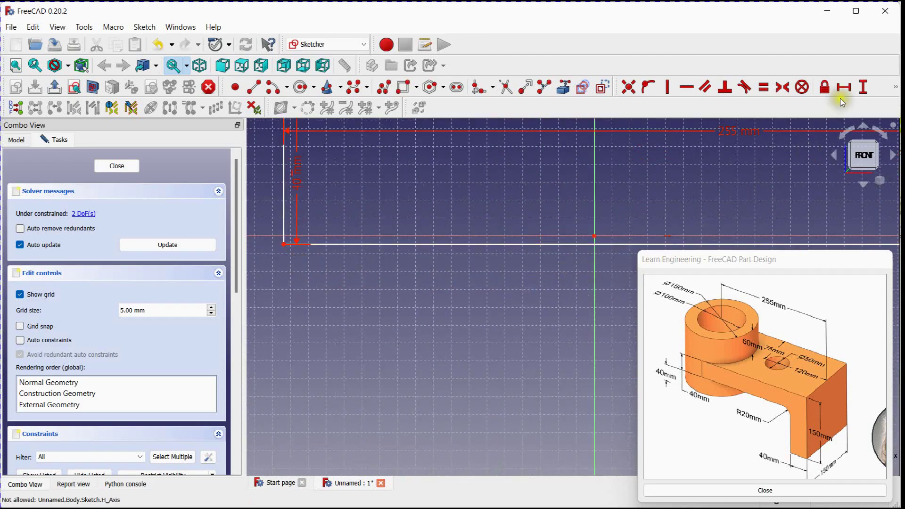
Make the profile's corner point coincident with the sketch origin, fully constraining the sketch
click(628, 87)
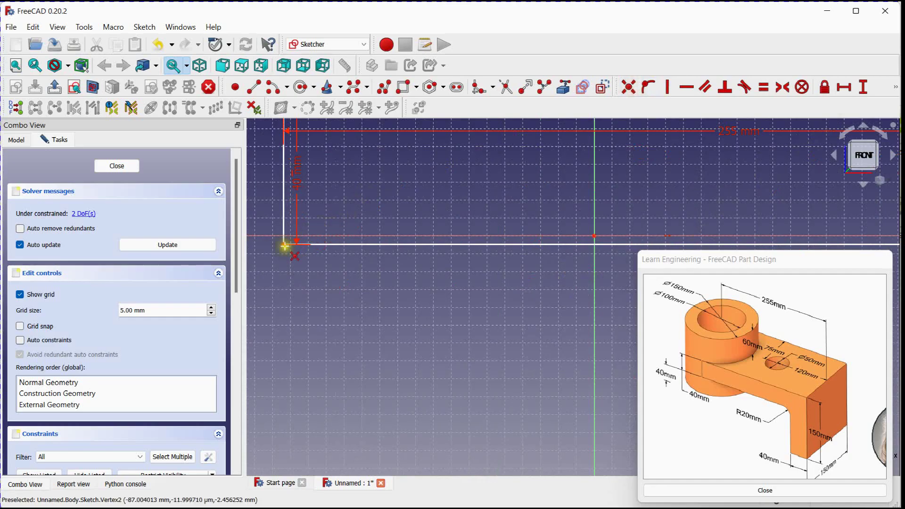
click(284, 243)
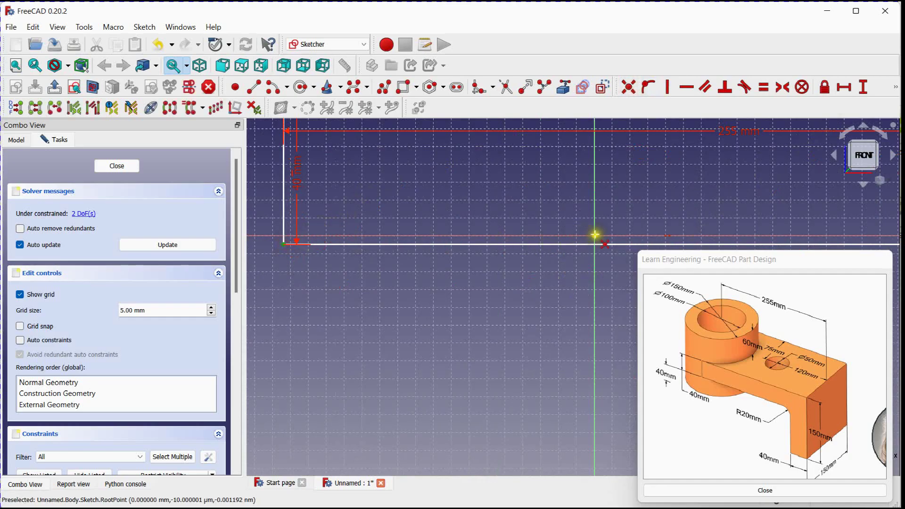
click(595, 234)
scroll(445, 289, down, 6)
scroll(495, 283, up, 4)
middle_drag(492, 289, 434, 340)
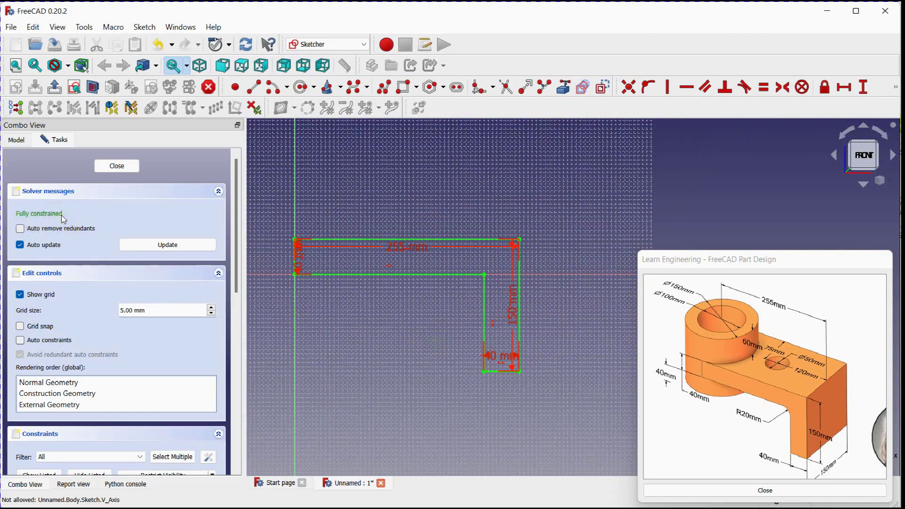
Close the sketch and pad it 150 mm symmetric to the sketch plane
click(117, 166)
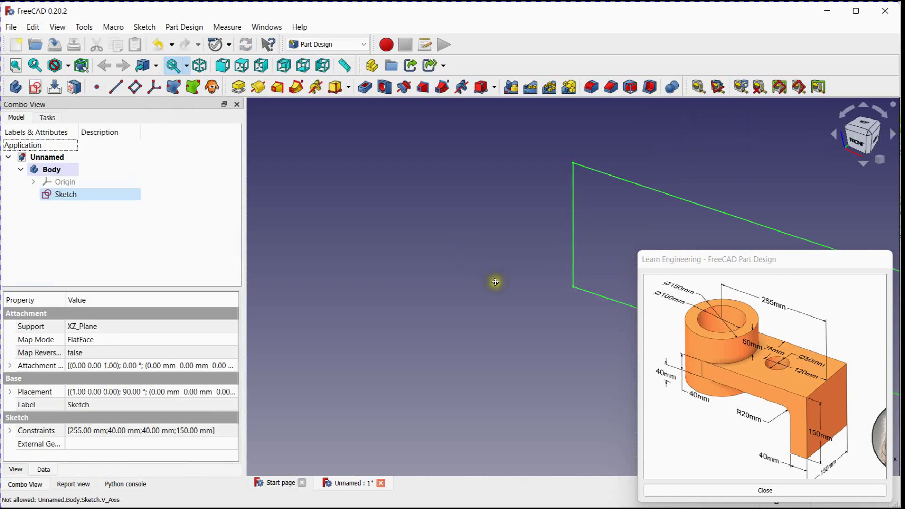
mouse_move(491, 282)
middle_down()
mouse_move(343, 285)
mouse_move(422, 295)
mouse_move(365, 256)
middle_up()
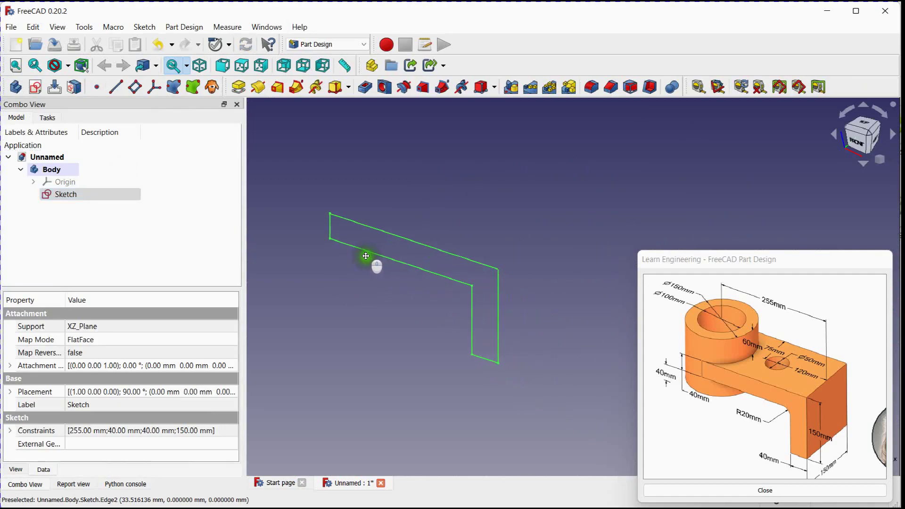
click(234, 89)
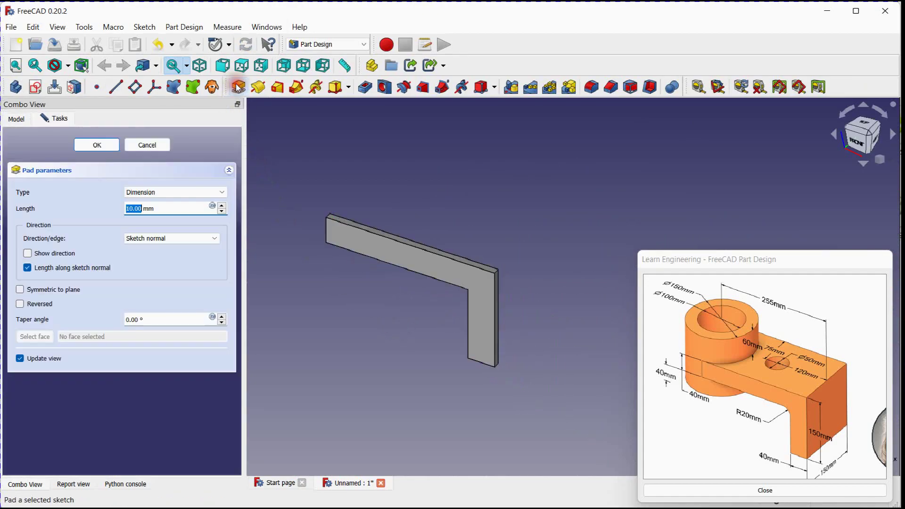
click(42, 289)
scroll(144, 207, up, 20)
scroll(144, 207, up, 20)
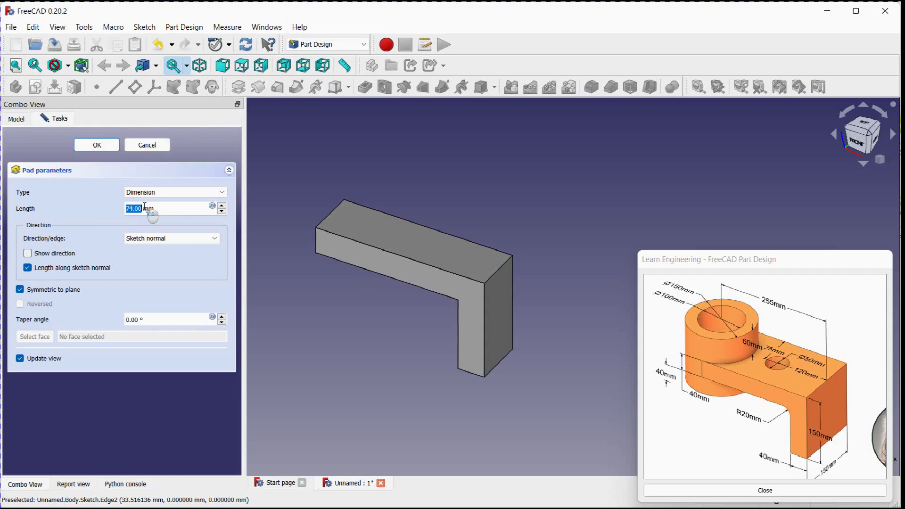
scroll(145, 207, up, 20)
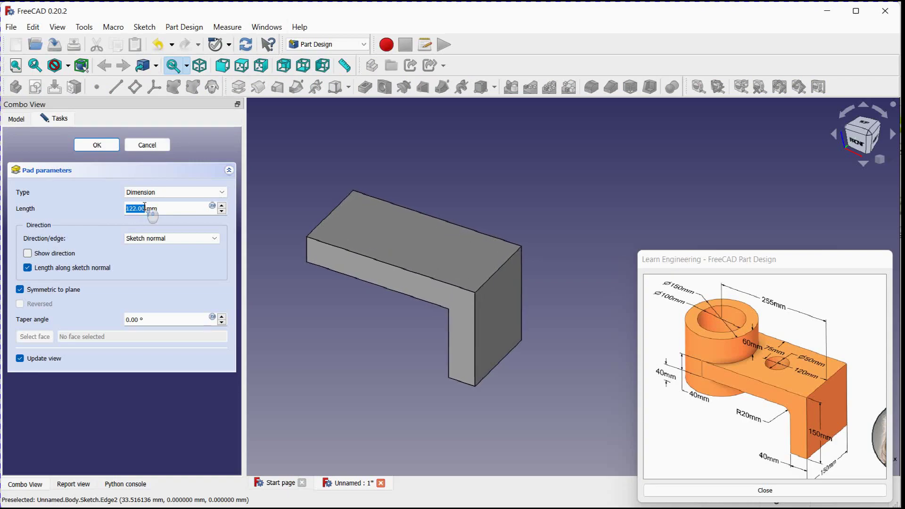
scroll(145, 208, up, 14)
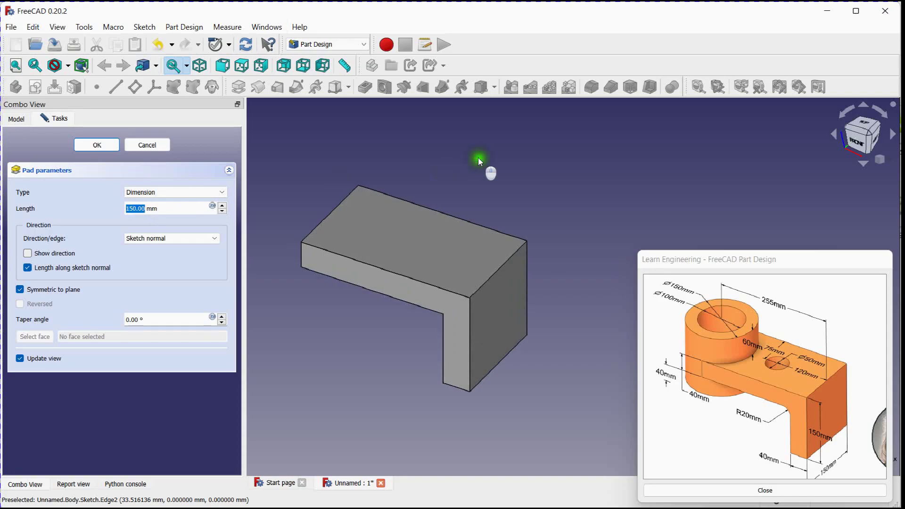
middle_drag(484, 172, 510, 171)
click(112, 147)
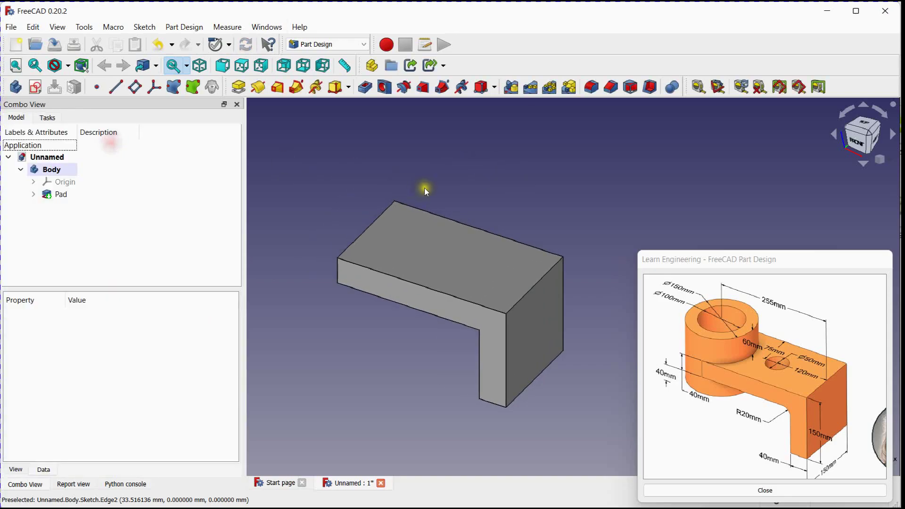
middle_drag(426, 192, 435, 172)
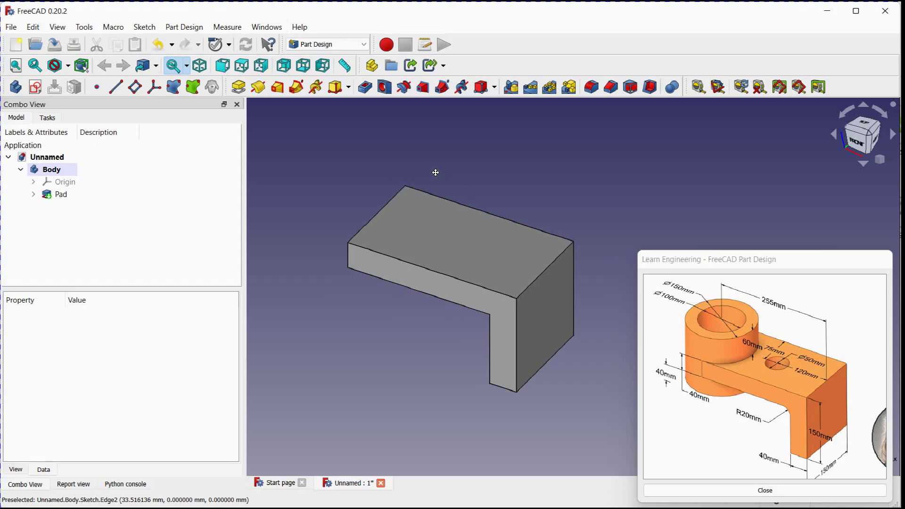
Add a Subtractive Cylinder with 40 mm height and 25 mm radius
click(493, 87)
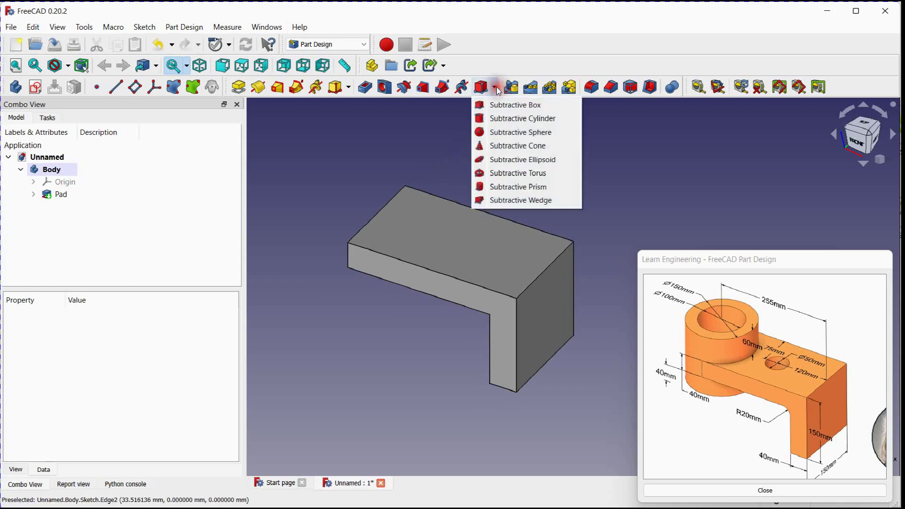
click(503, 118)
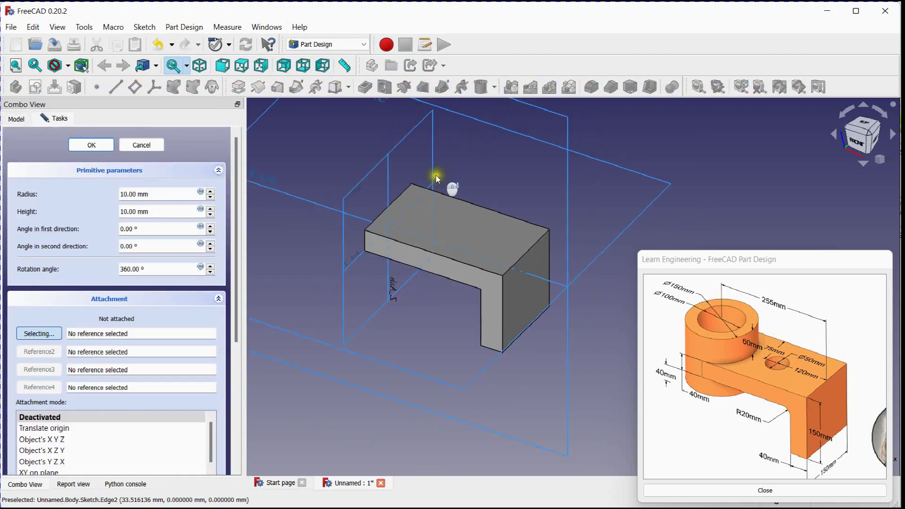
key(1)
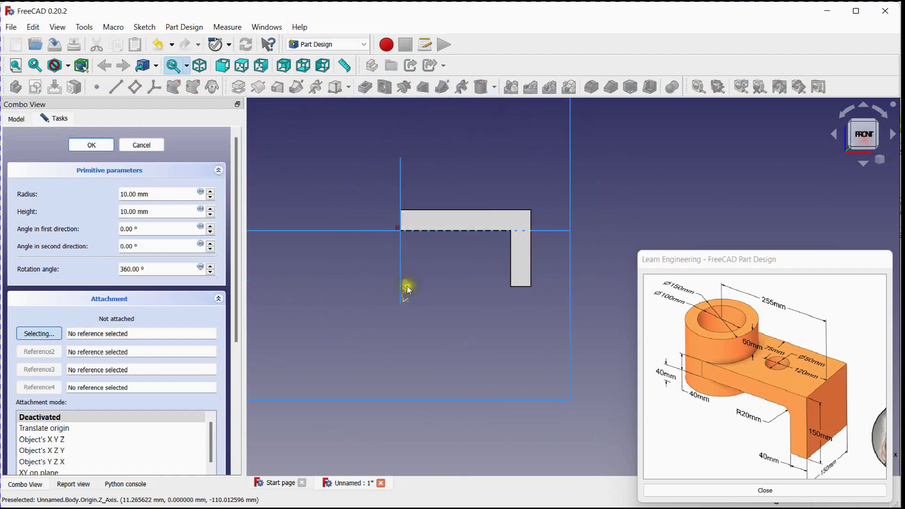
middle_drag(411, 275, 505, 308)
scroll(505, 307, up, 10)
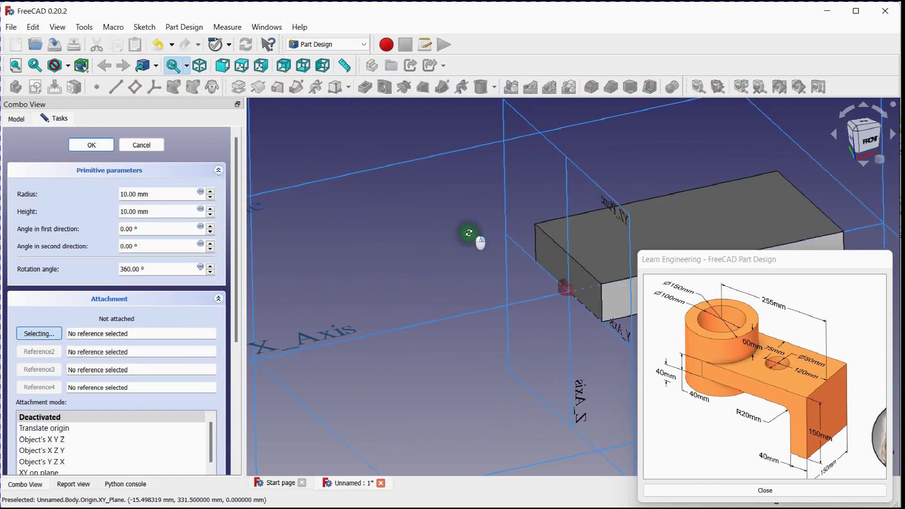
middle_drag(458, 236, 329, 229)
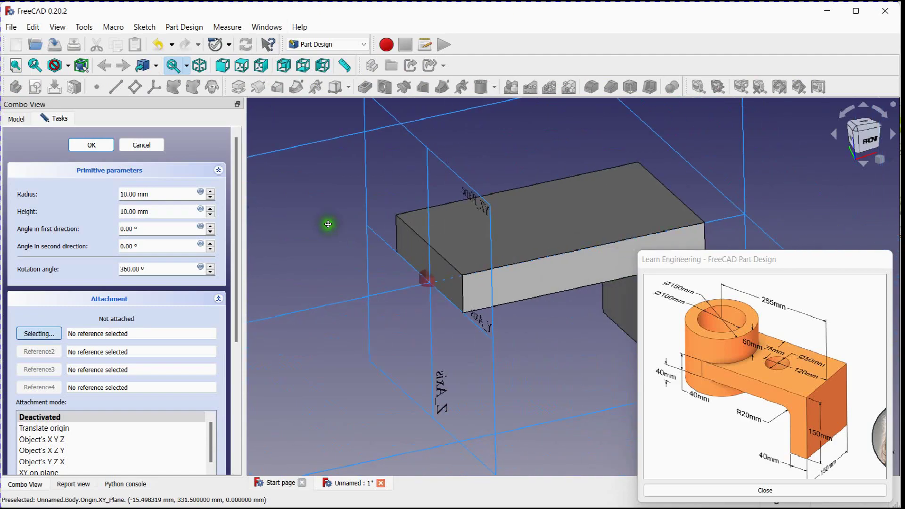
double_click(180, 211)
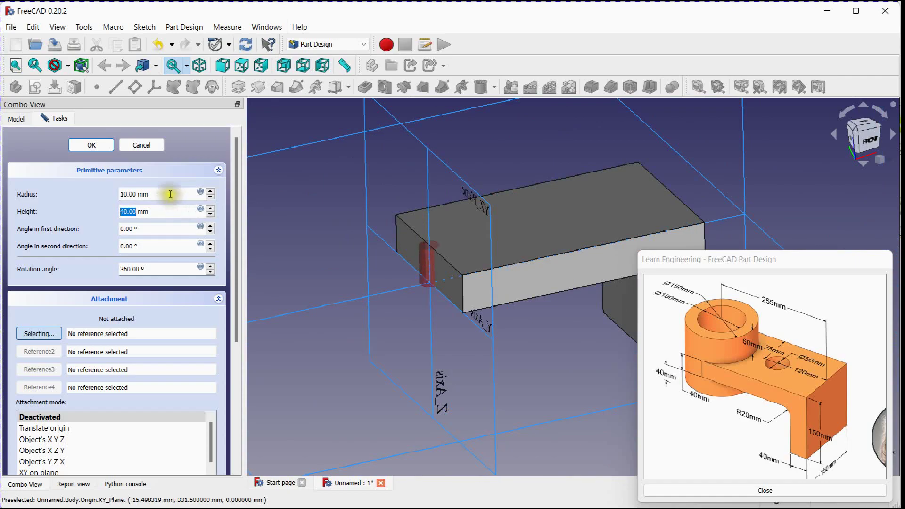
click(170, 193)
scroll(170, 194, up, 5)
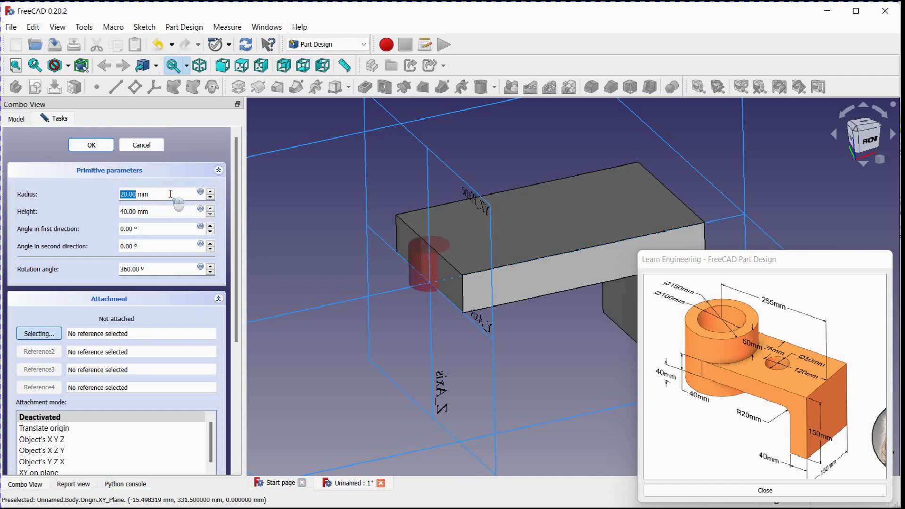
scroll(170, 194, up, 6)
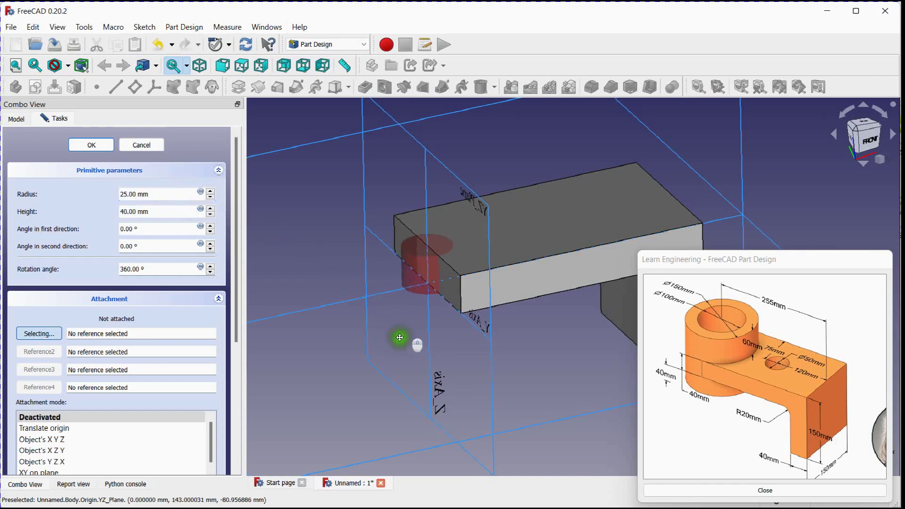
middle_drag(400, 339, 367, 335)
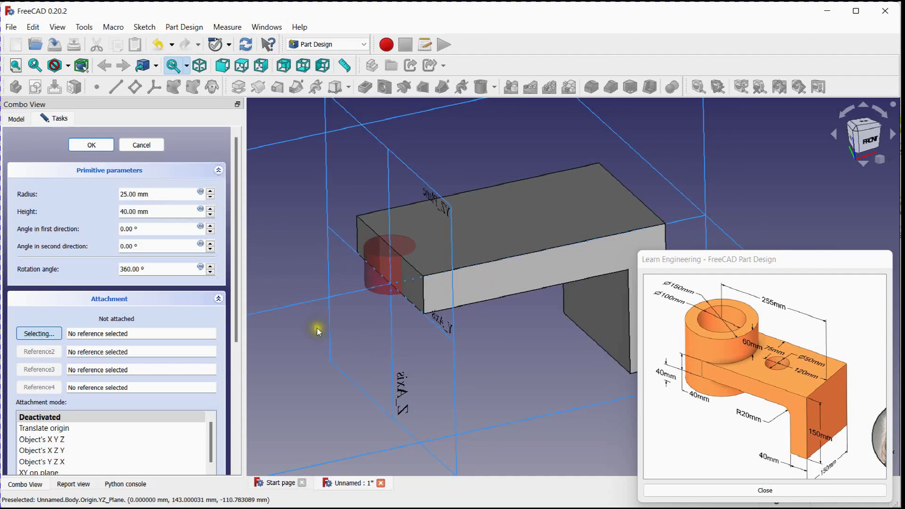
drag(240, 291, 238, 373)
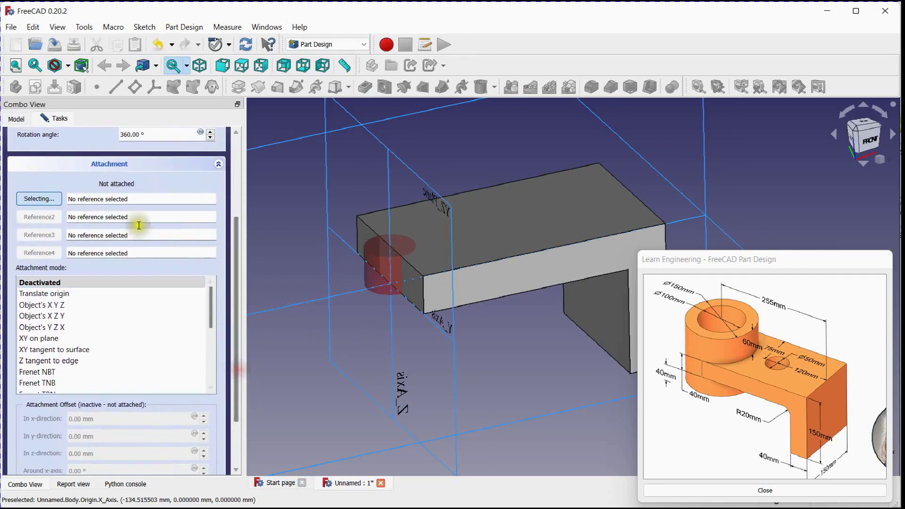
Attach the cylinder to XY_Plane with an x offset of 255-120 (135 mm)
scroll(345, 212, down, 6)
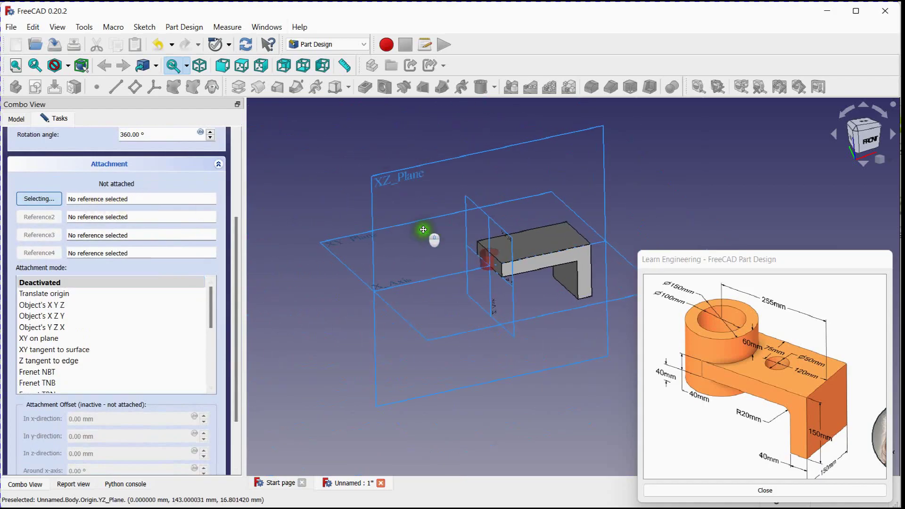
click(324, 237)
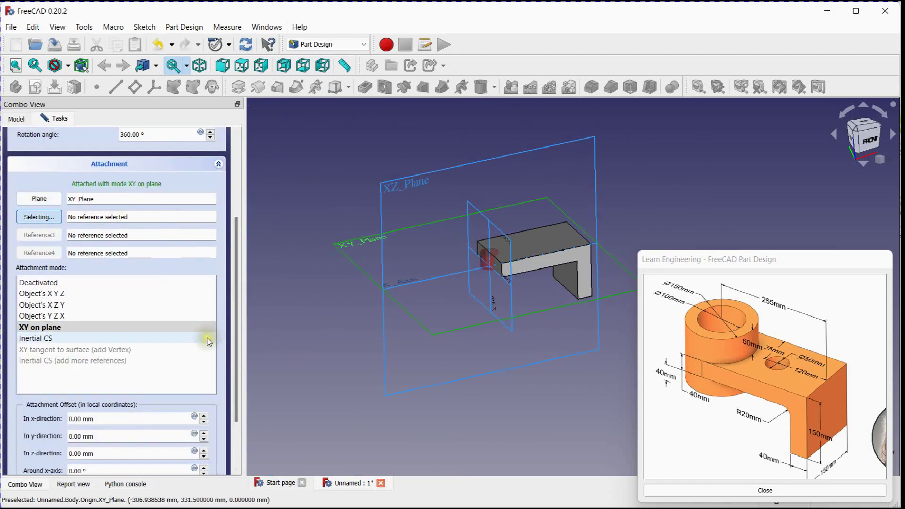
drag(238, 343, 239, 388)
scroll(492, 254, up, 5)
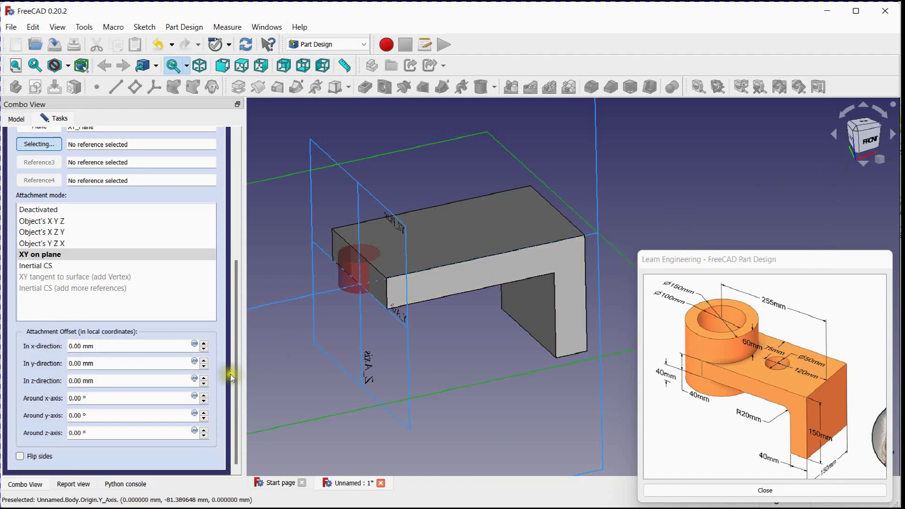
scroll(102, 346, up, 4)
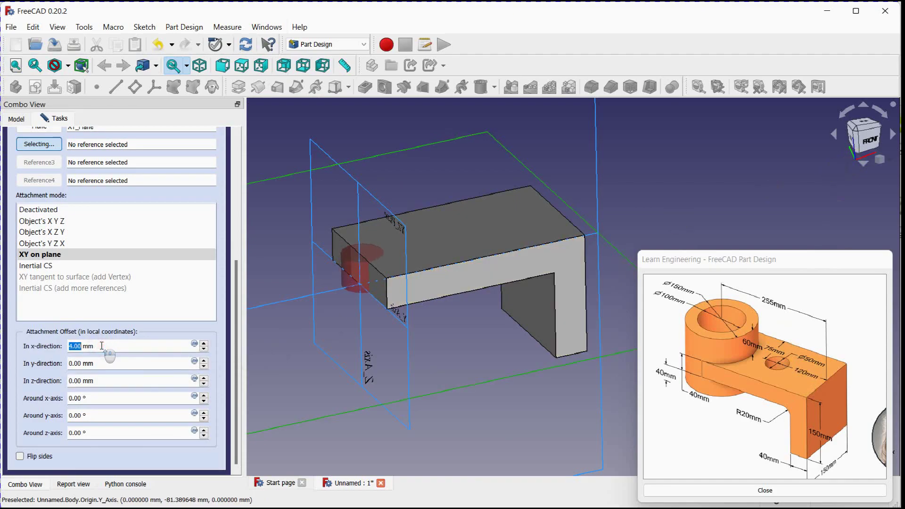
click(194, 344)
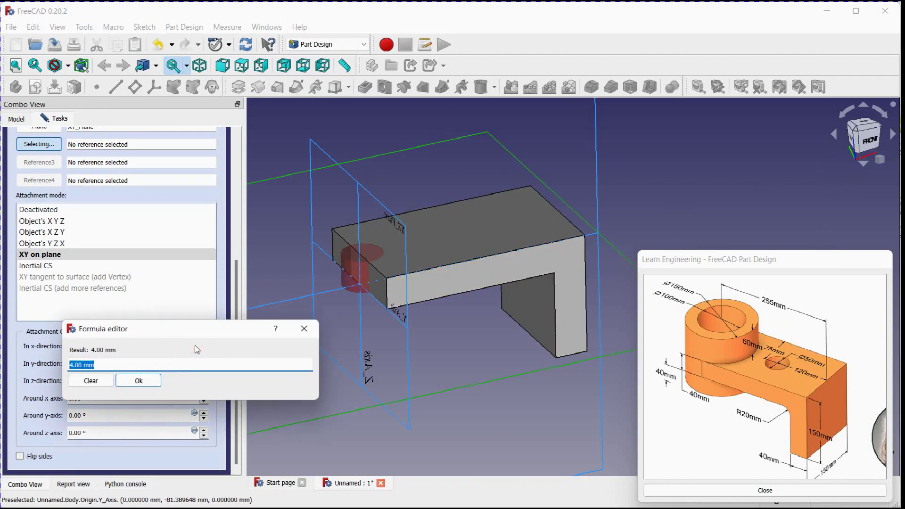
text(255-120)
click(138, 381)
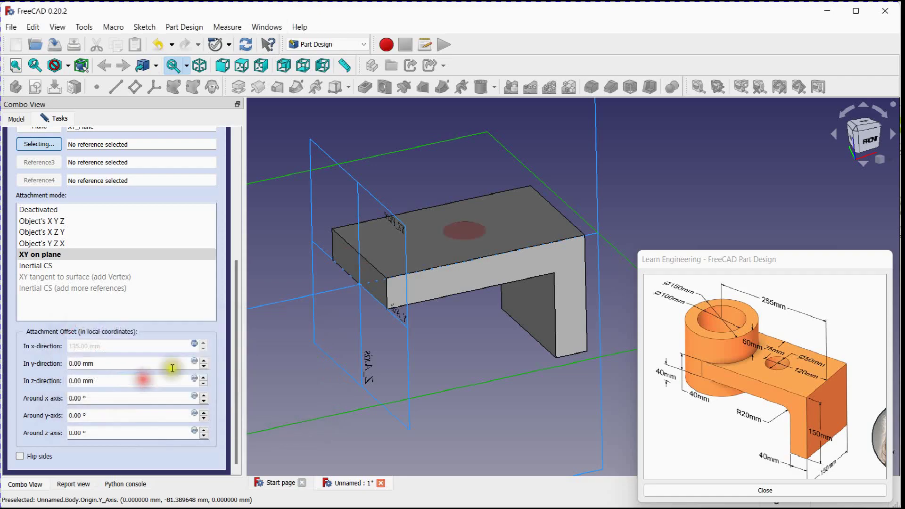
middle_drag(460, 358, 456, 388)
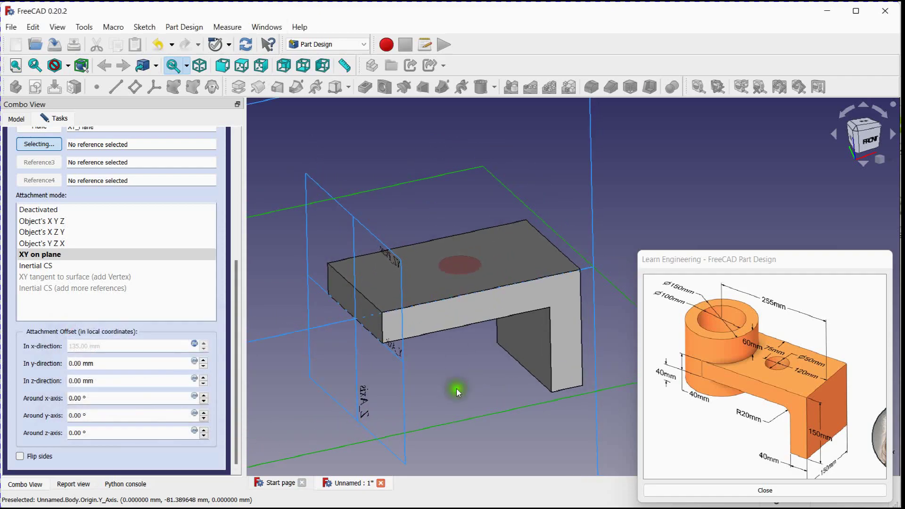
drag(238, 319, 240, 166)
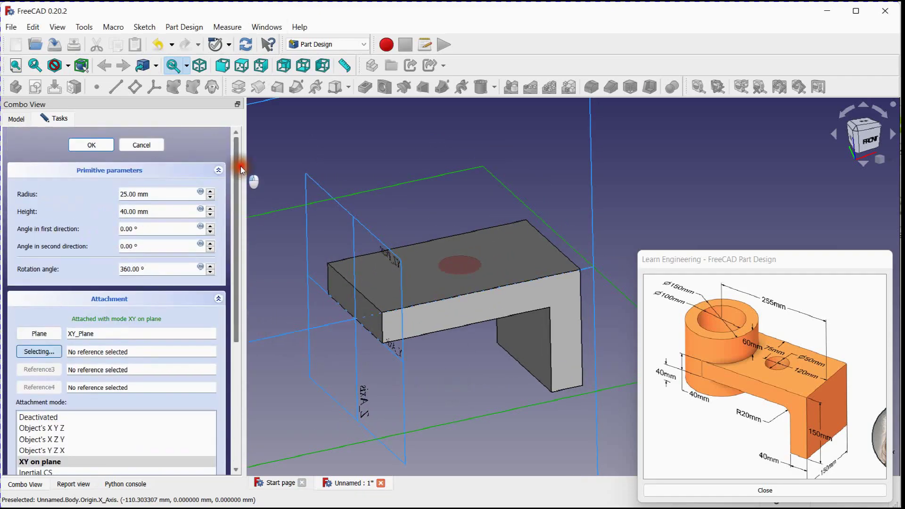
Confirm the cylinder cut through the bracket's top flange
click(92, 145)
middle_drag(493, 330, 380, 340)
scroll(542, 309, up, 5)
scroll(472, 309, up, 3)
scroll(403, 316, up, 4)
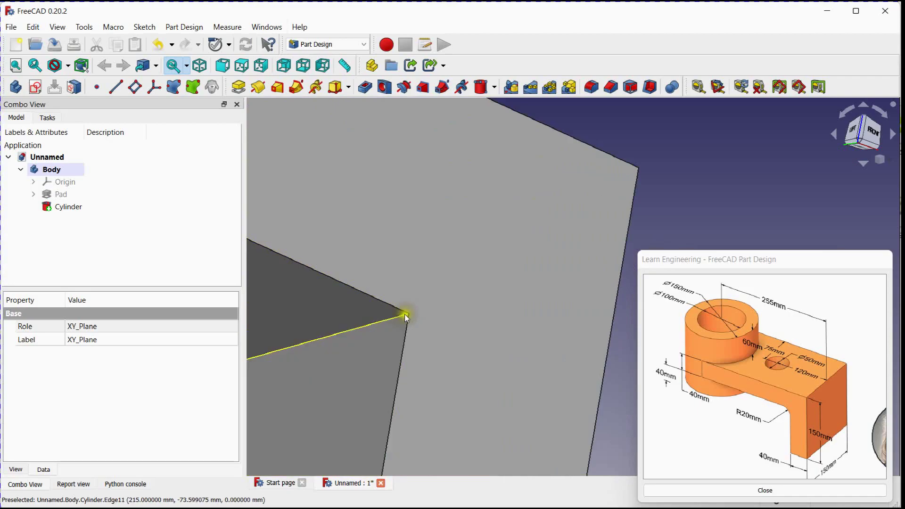
Select the inside bend edge of the L-bracket
click(403, 313)
scroll(584, 327, down, 3)
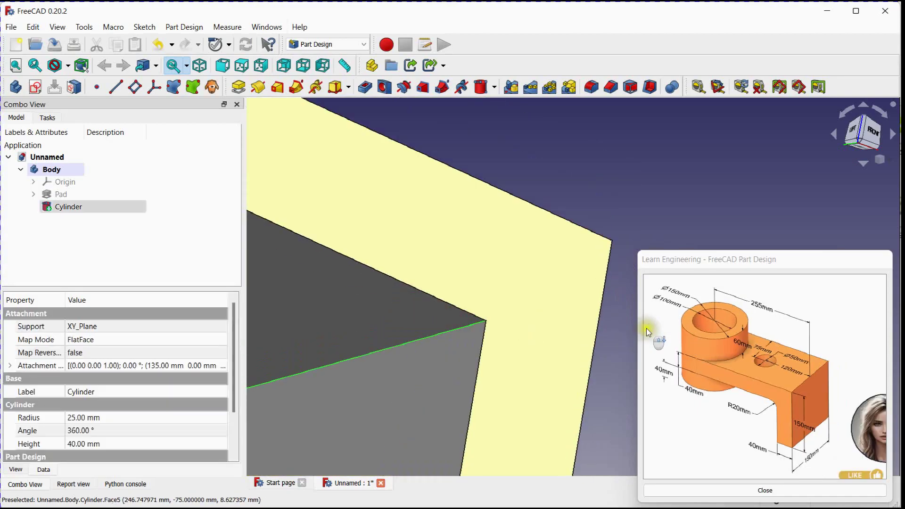
scroll(476, 325, down, 6)
middle_drag(369, 343, 425, 296)
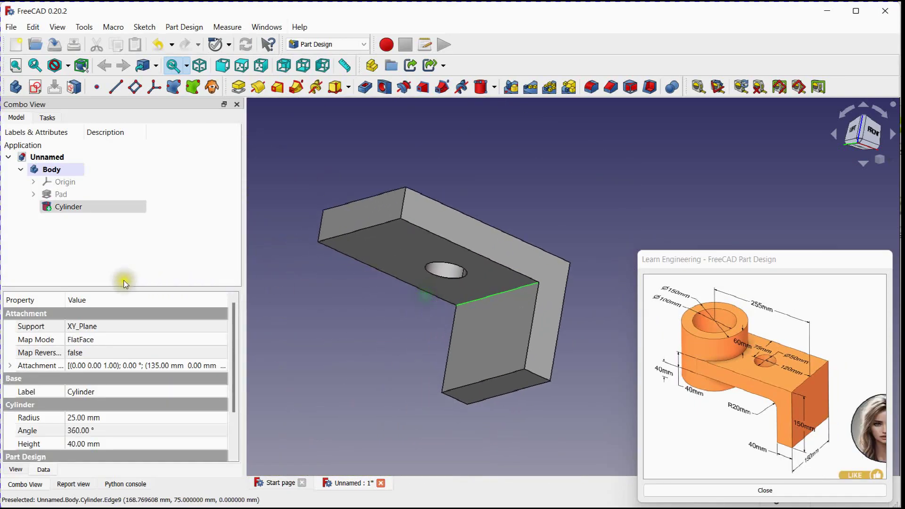
Apply a 20 mm Fillet to the inside bend edge and inspect the rounded result
click(47, 117)
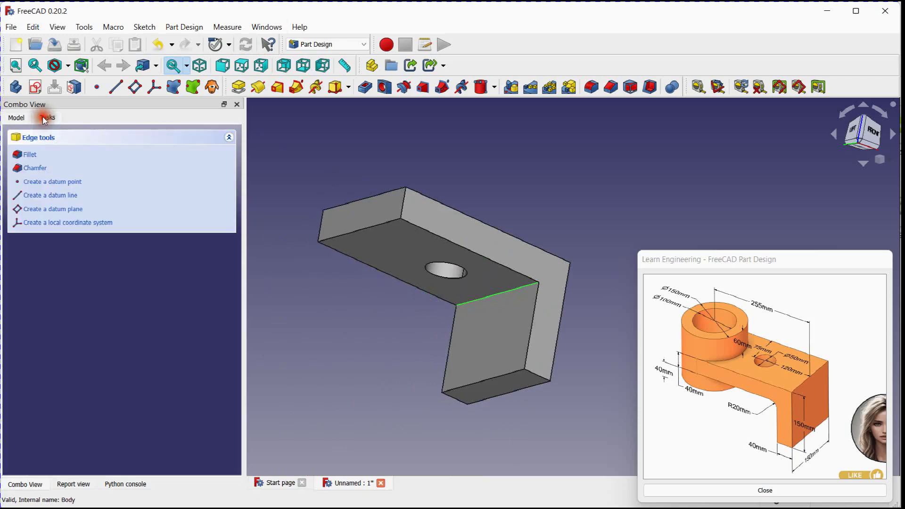
click(31, 154)
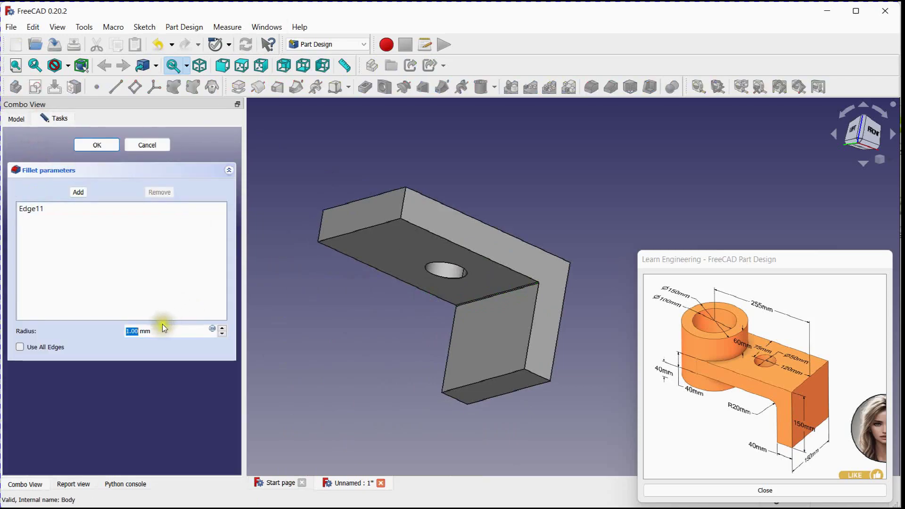
scroll(162, 326, up, 20)
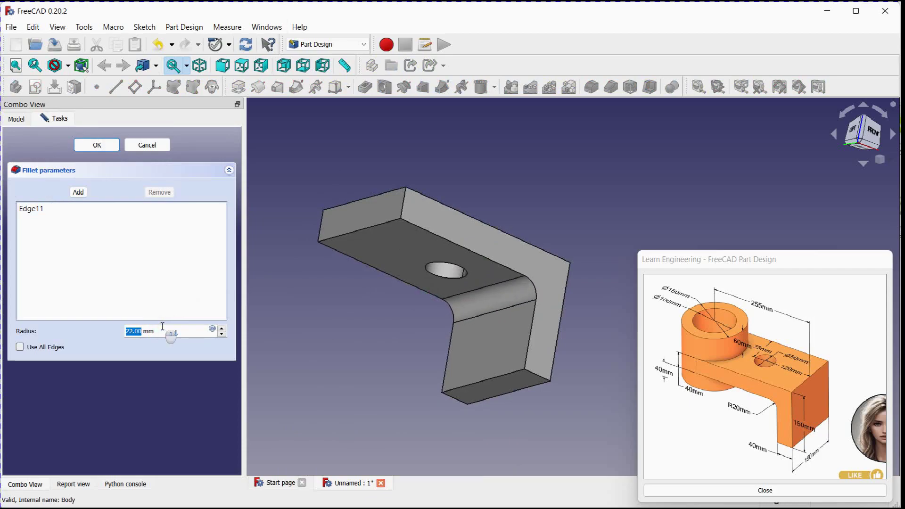
click(99, 146)
middle_drag(476, 207, 494, 287)
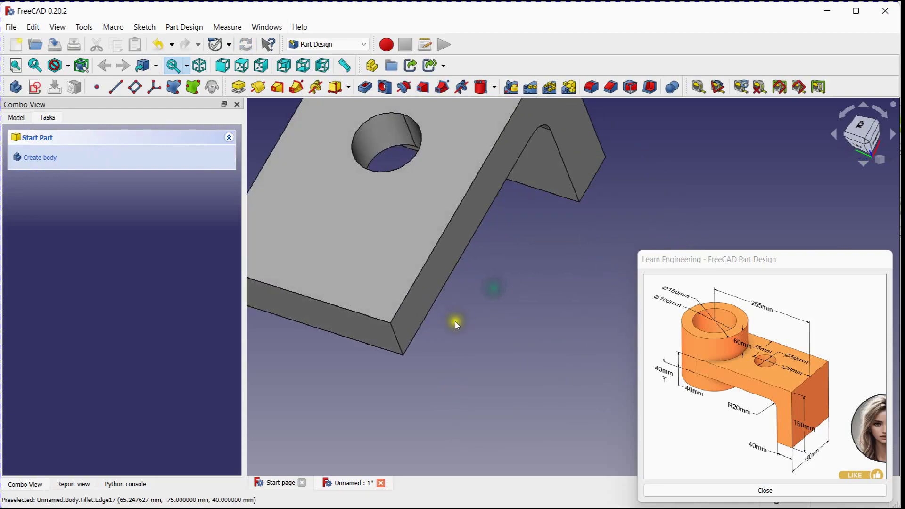
scroll(454, 322, down, 5)
middle_drag(380, 340, 357, 267)
click(16, 116)
middle_drag(339, 216, 368, 228)
Add an Additive Cylinder with radius 75 mm and height 140 mm at the bracket's left end
click(347, 87)
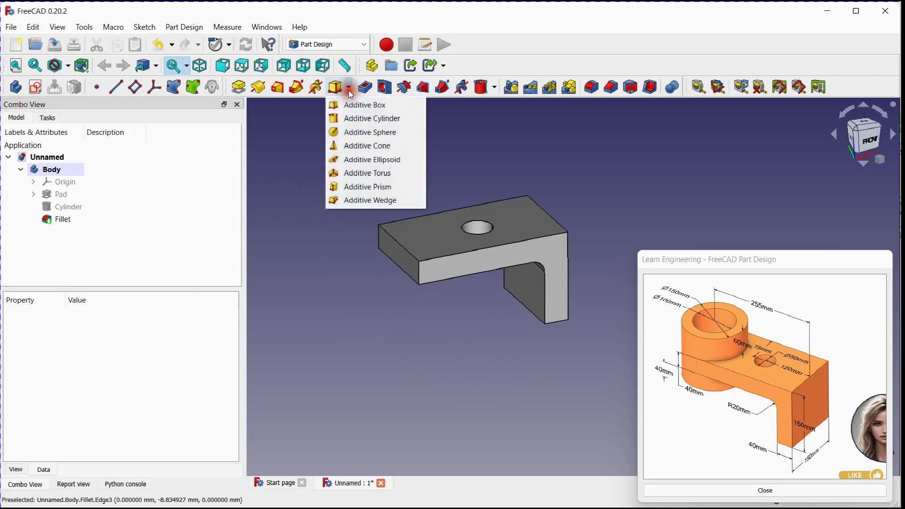
click(355, 116)
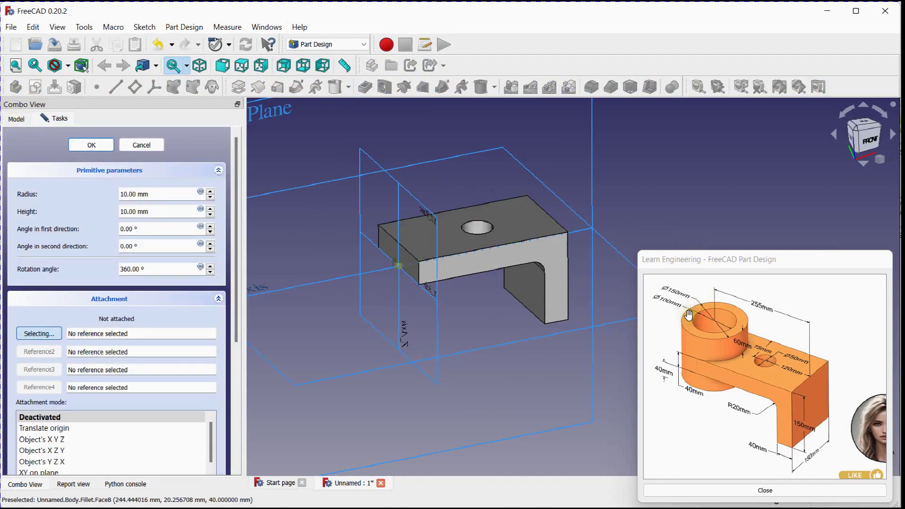
click(695, 295)
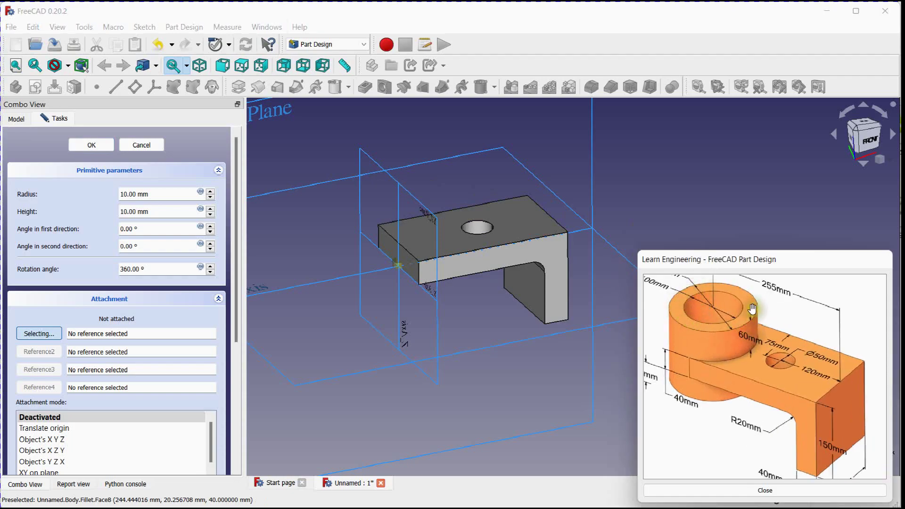
click(145, 193)
scroll(145, 193, up, 8)
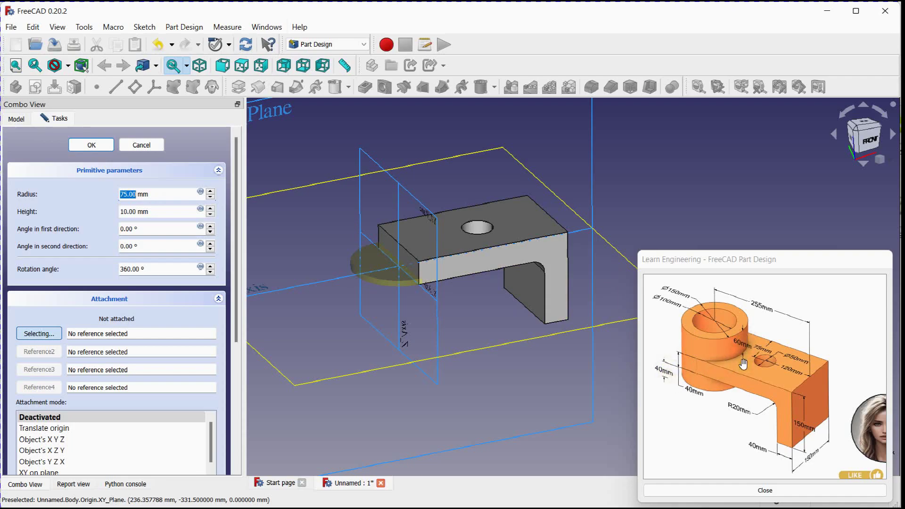
click(135, 211)
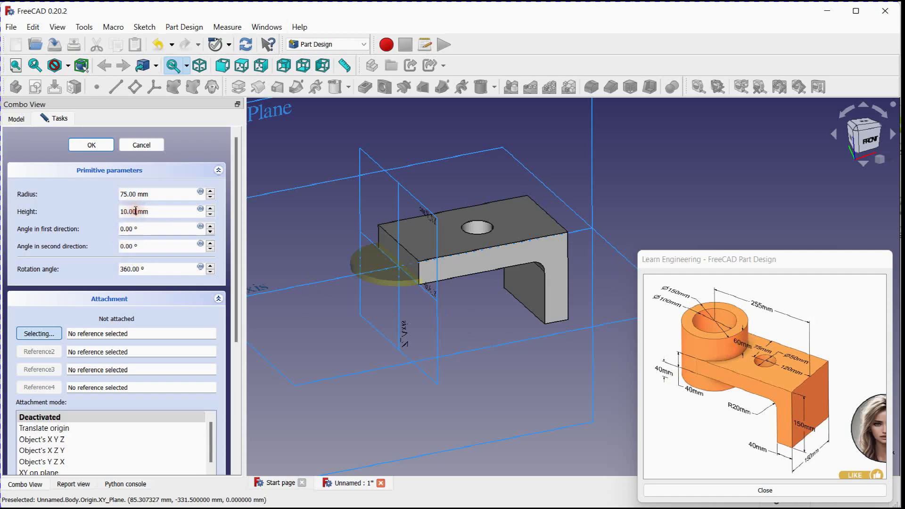
drag(136, 211, 111, 211)
click(138, 246)
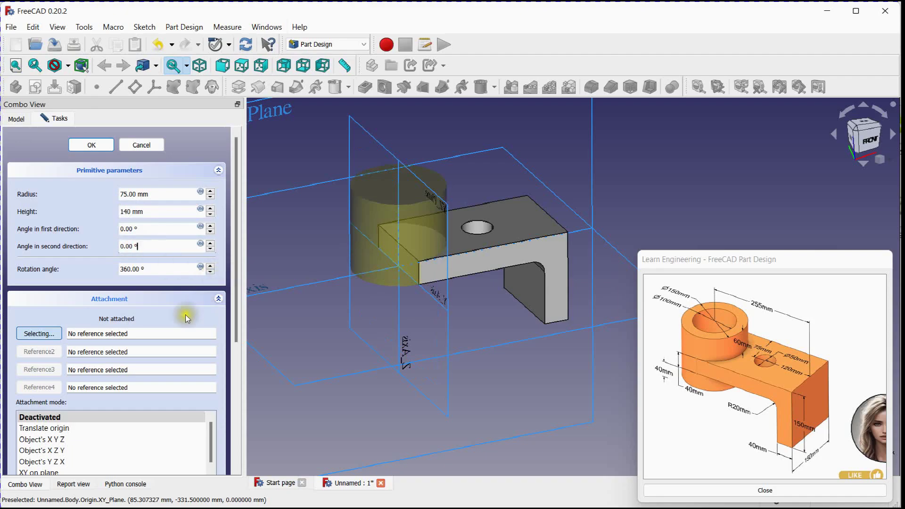
click(116, 333)
Attach the new cylinder to the XY_Plane
scroll(519, 349, down, 3)
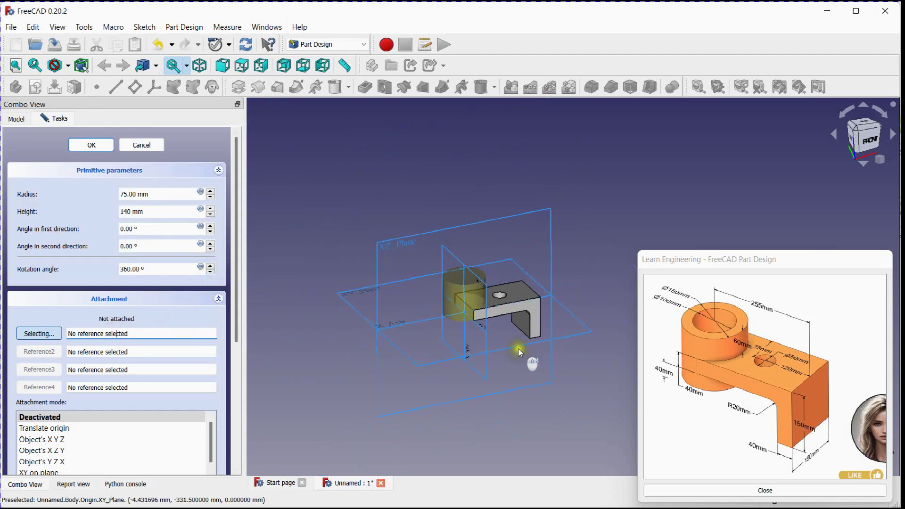
click(352, 307)
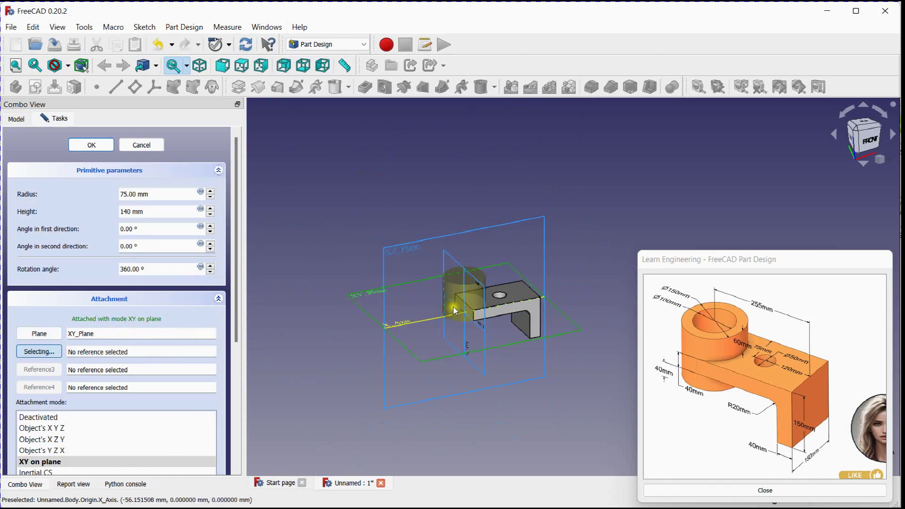
scroll(485, 331, up, 4)
middle_drag(456, 358, 359, 327)
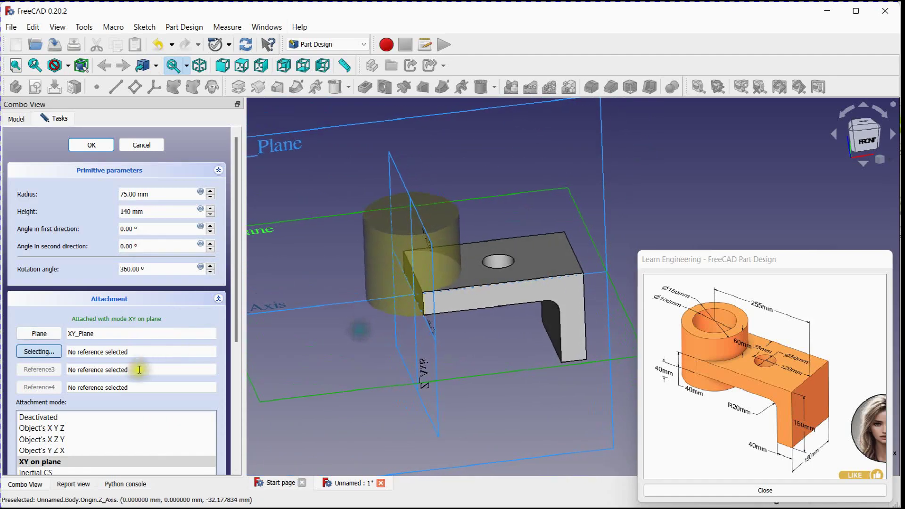
scroll(137, 371, down, 5)
Offset the cylinder -40 mm in z, check it in Front view, and confirm Cylinder001
click(109, 439)
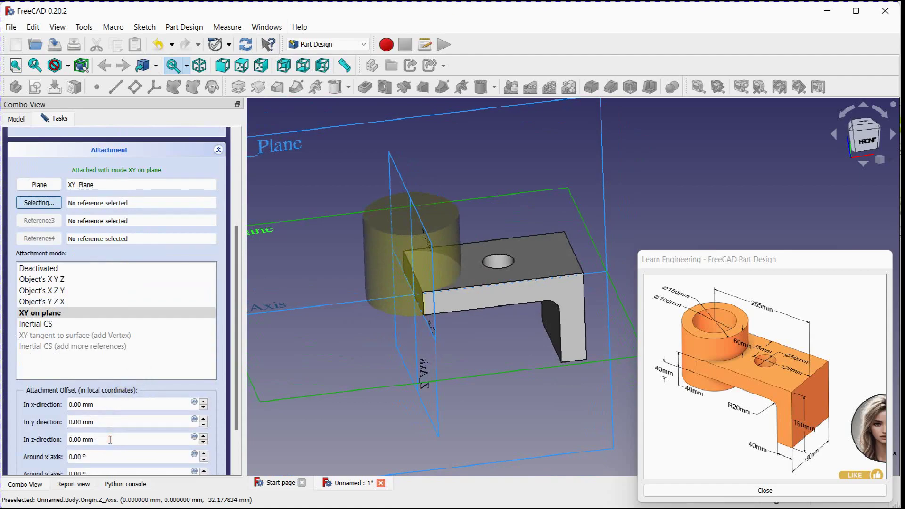
double_click(110, 439)
scroll(110, 439, down, 13)
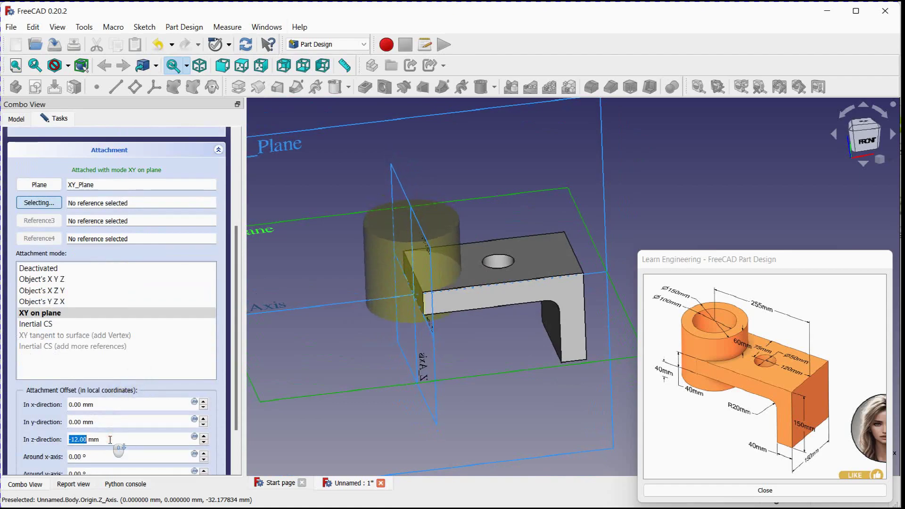
scroll(110, 439, down, 7)
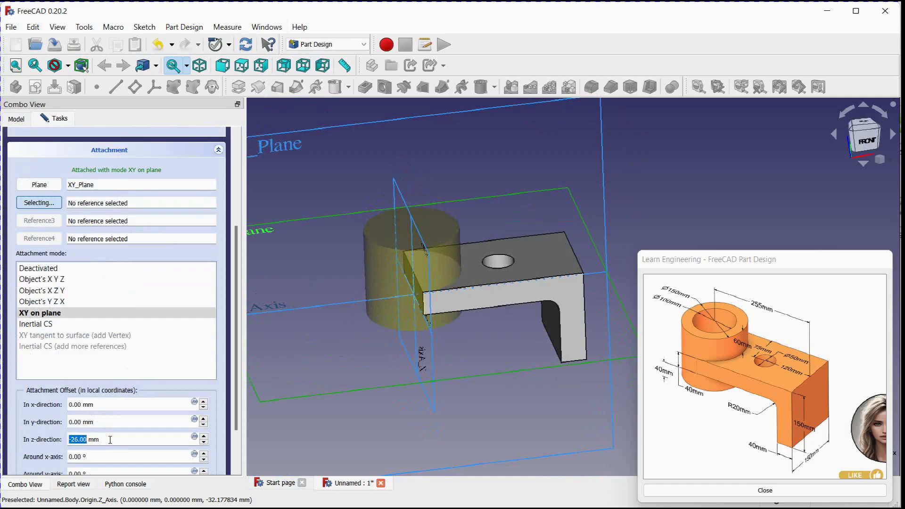
scroll(109, 439, down, 7)
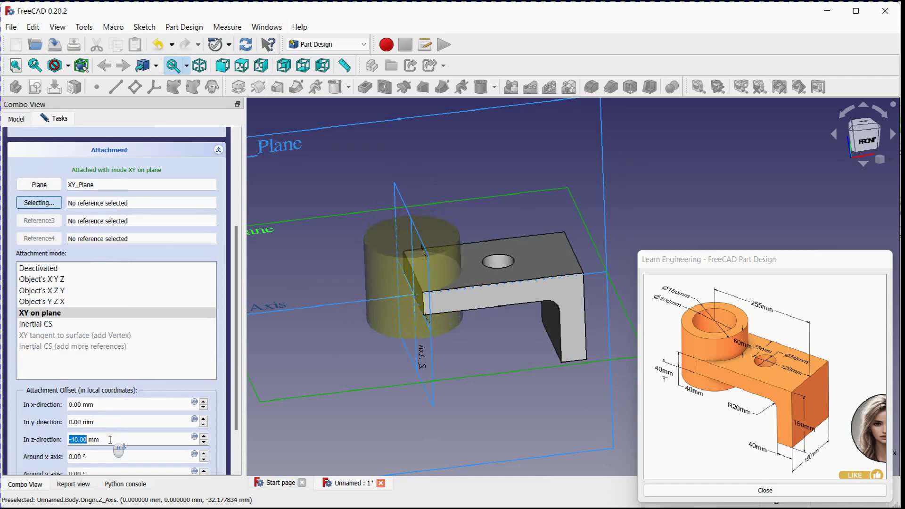
click(866, 139)
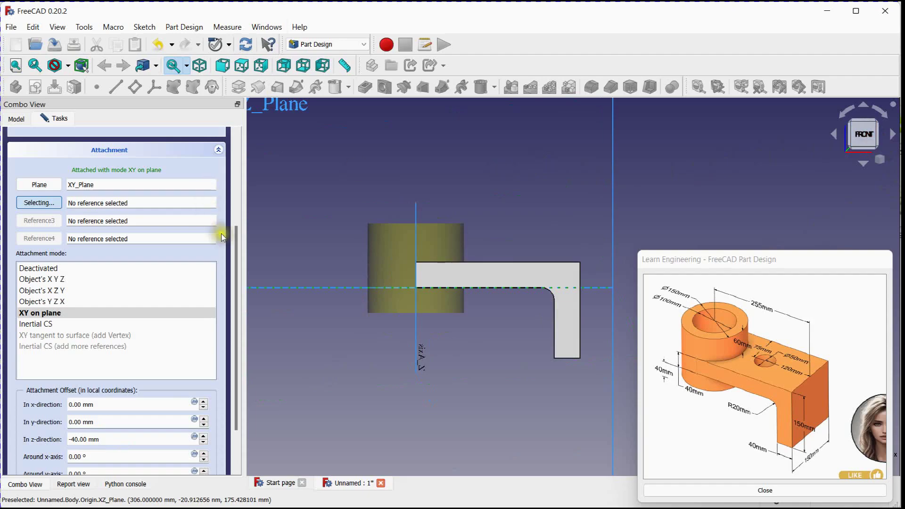
drag(236, 240, 233, 140)
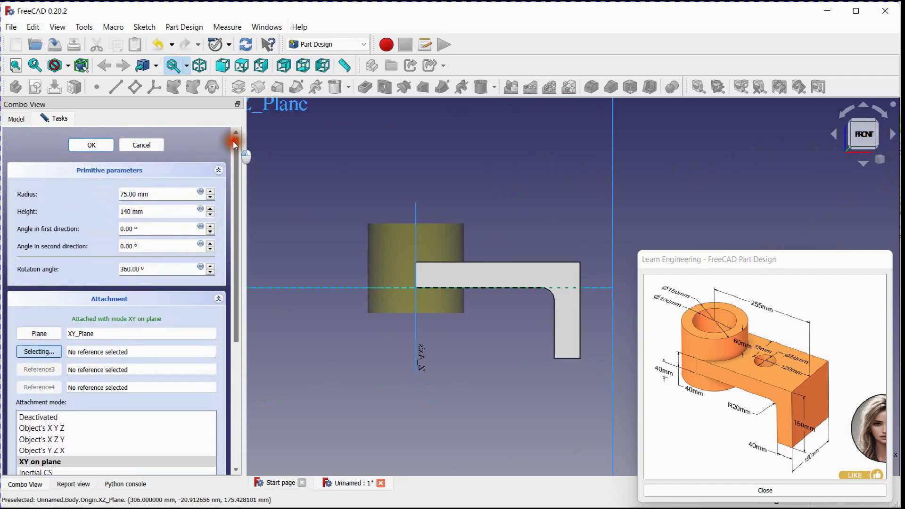
click(109, 145)
middle_drag(482, 207, 428, 210)
scroll(428, 210, up, 5)
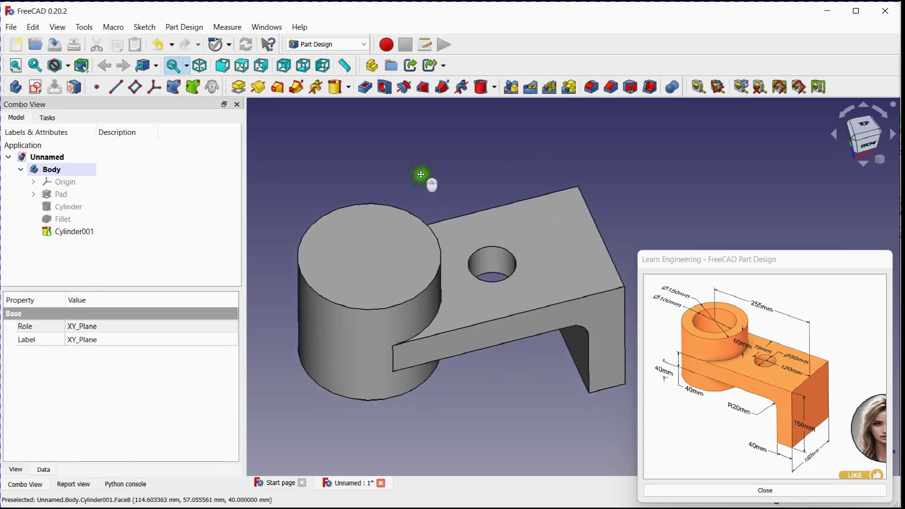
middle_drag(421, 175, 420, 173)
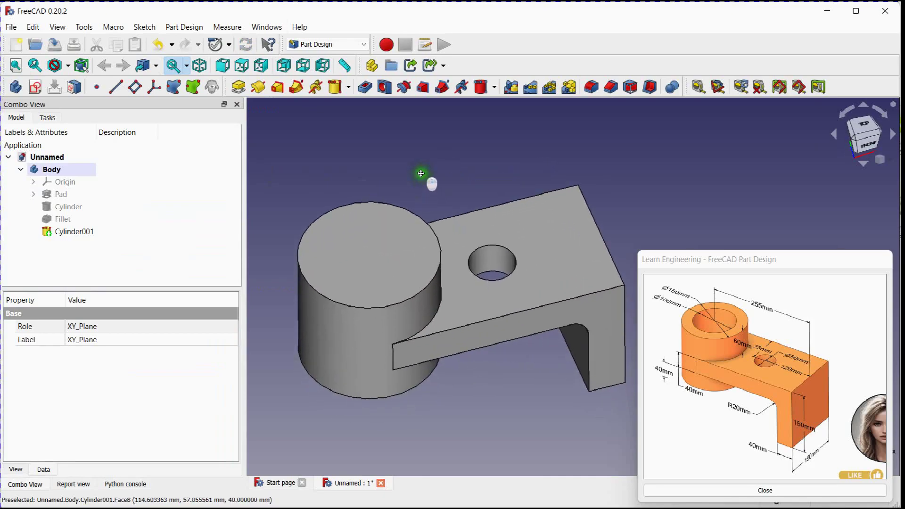
Start a subtractive cylinder for the bore and set its height to 140 mm
click(484, 92)
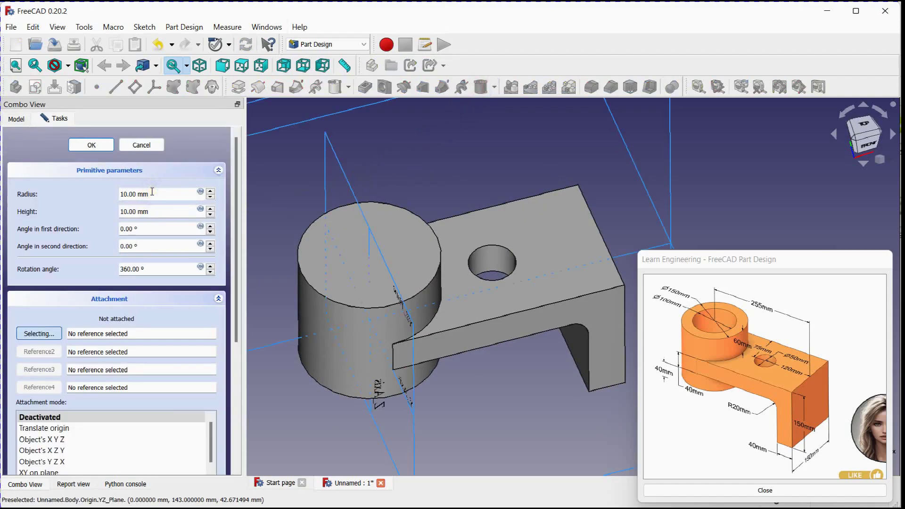
scroll(152, 192, up, 5)
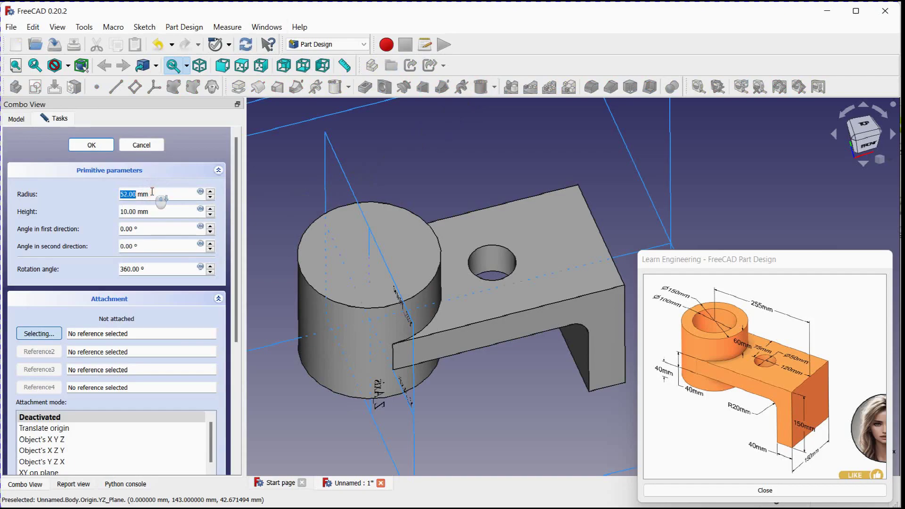
click(155, 211)
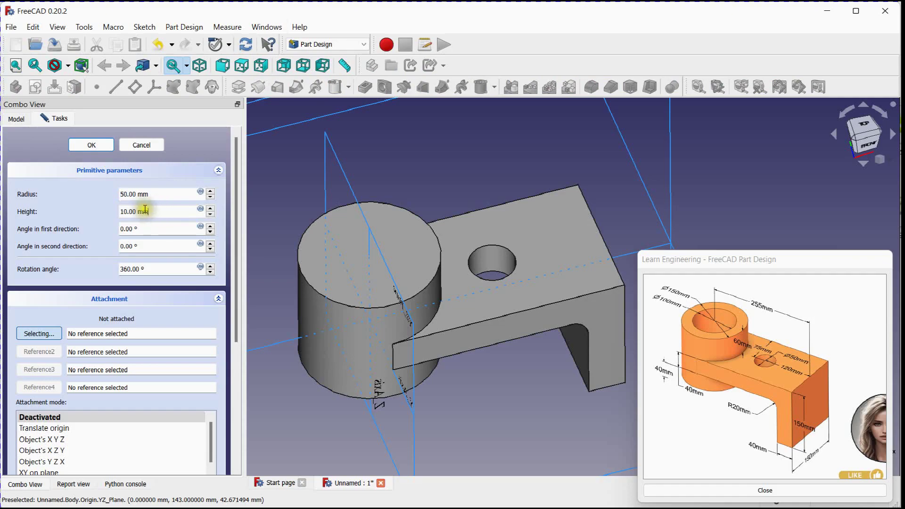
drag(134, 210, 113, 211)
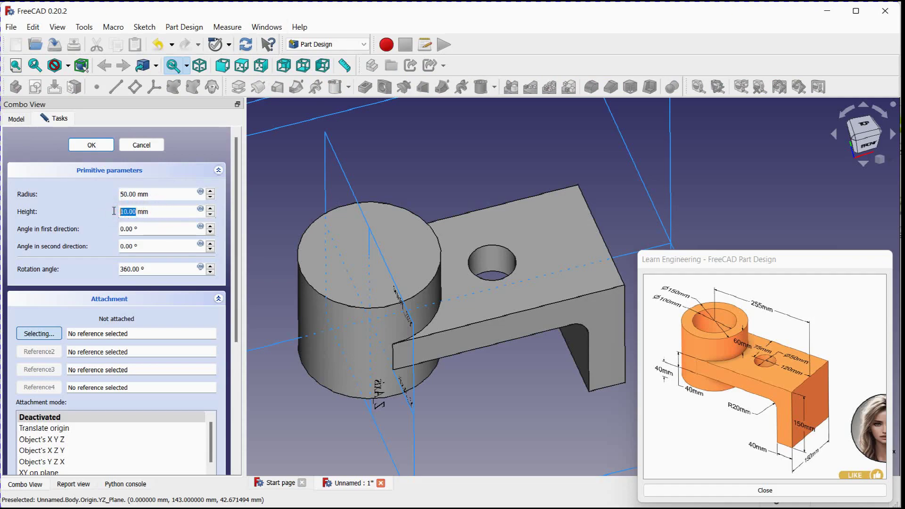
text(140)
key(Tab)
key(Tab)
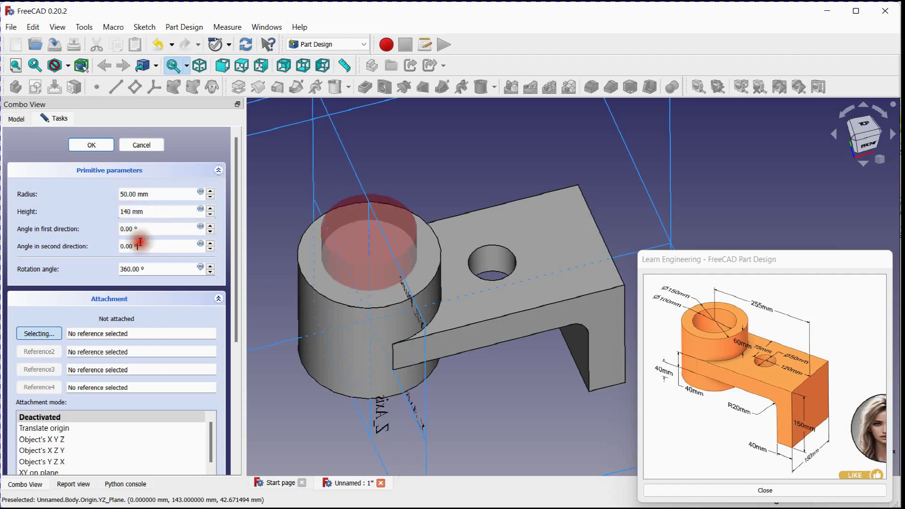
Attach the bore cylinder to XY_Plane with a -40 mm z offset and confirm Cylinder002
drag(236, 280, 237, 301)
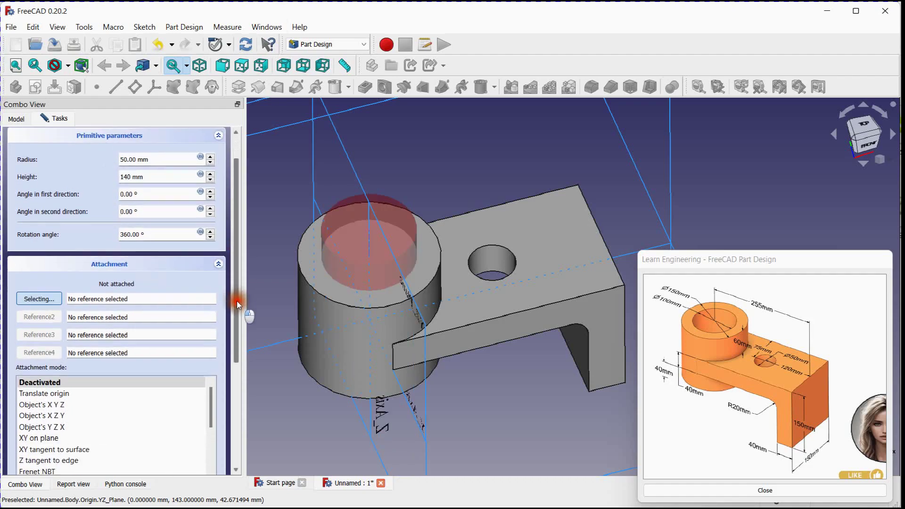
scroll(493, 151, down, 3)
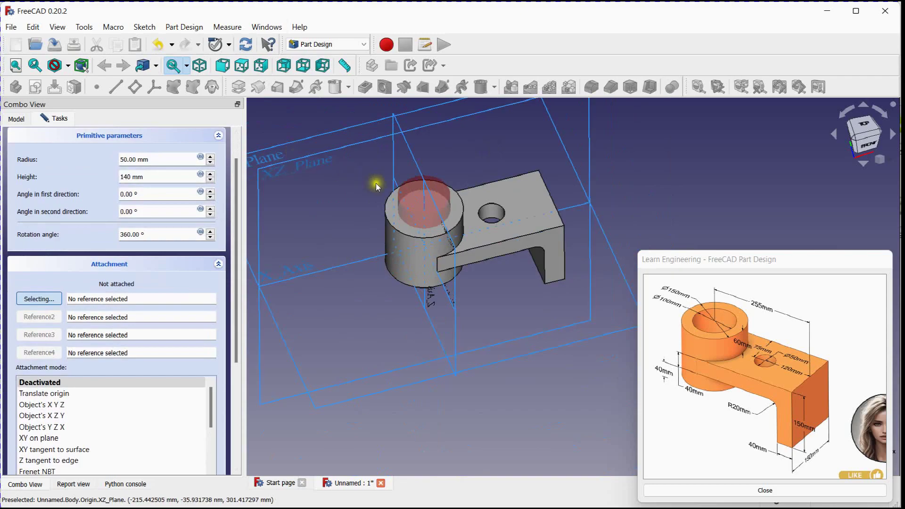
scroll(380, 185, down, 2)
click(292, 177)
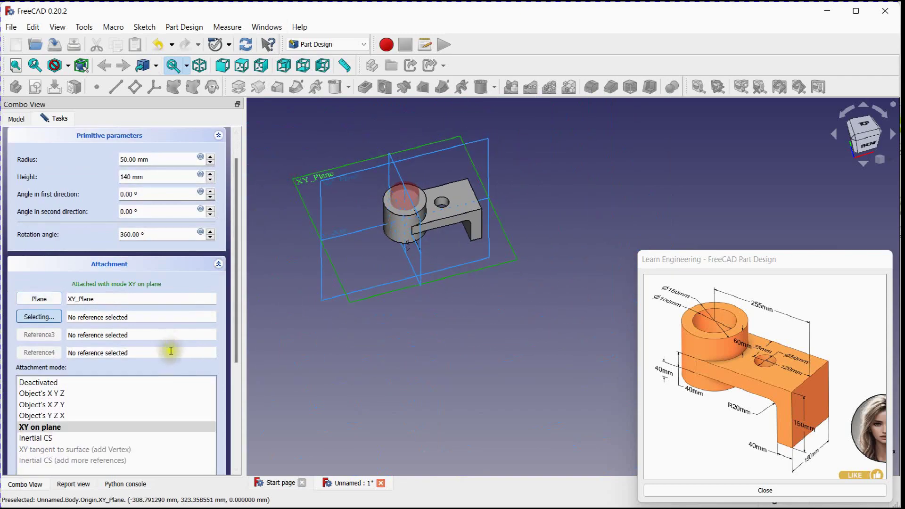
scroll(169, 356, down, 5)
click(104, 380)
scroll(104, 381, down, 2)
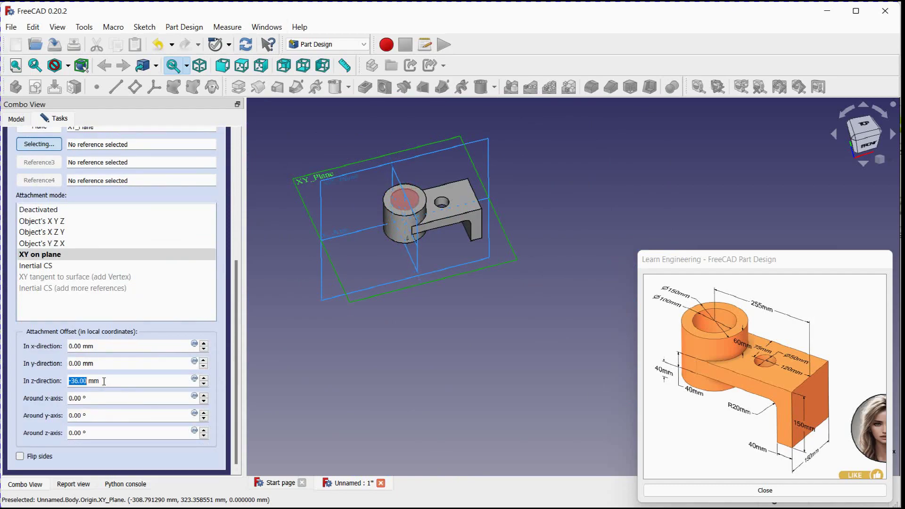
scroll(488, 208, up, 6)
middle_drag(417, 206, 460, 172)
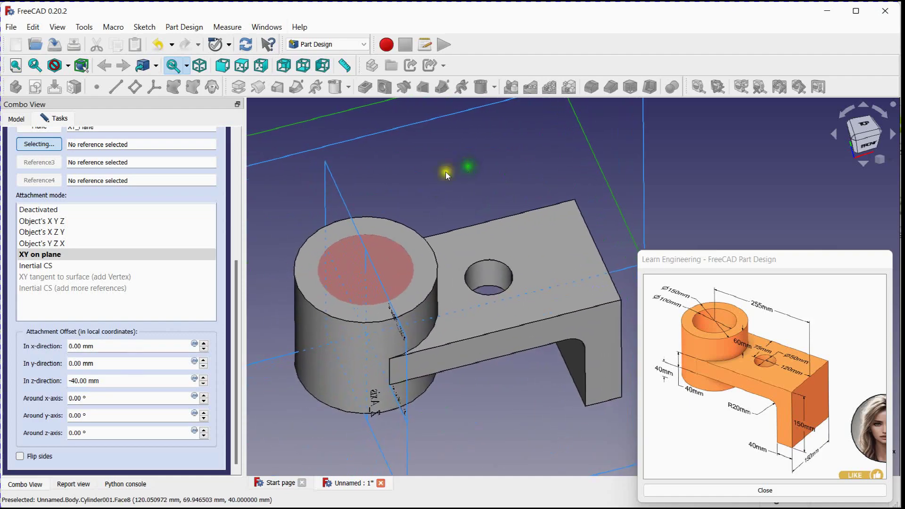
drag(231, 290, 234, 154)
click(94, 143)
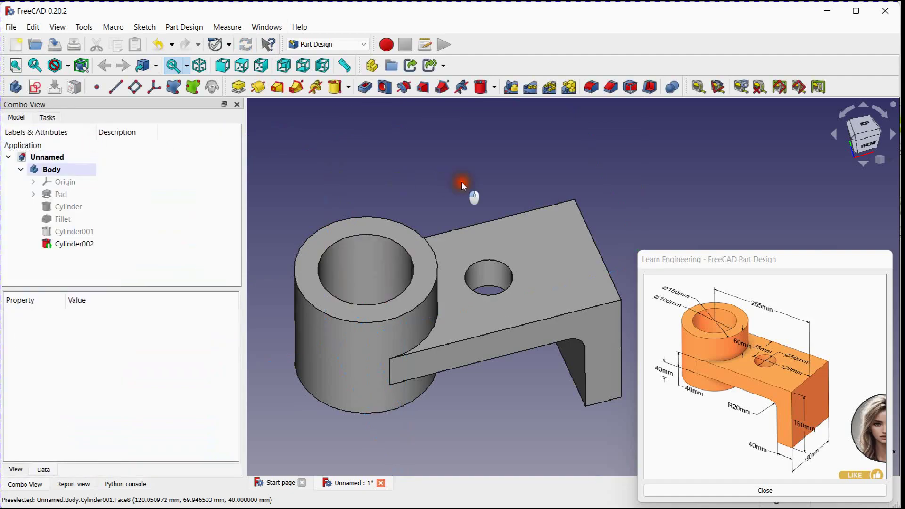
Select the Cylinder002 feature in the model tree and bring up the File menu
scroll(464, 188, down, 3)
middle_drag(414, 202, 327, 349)
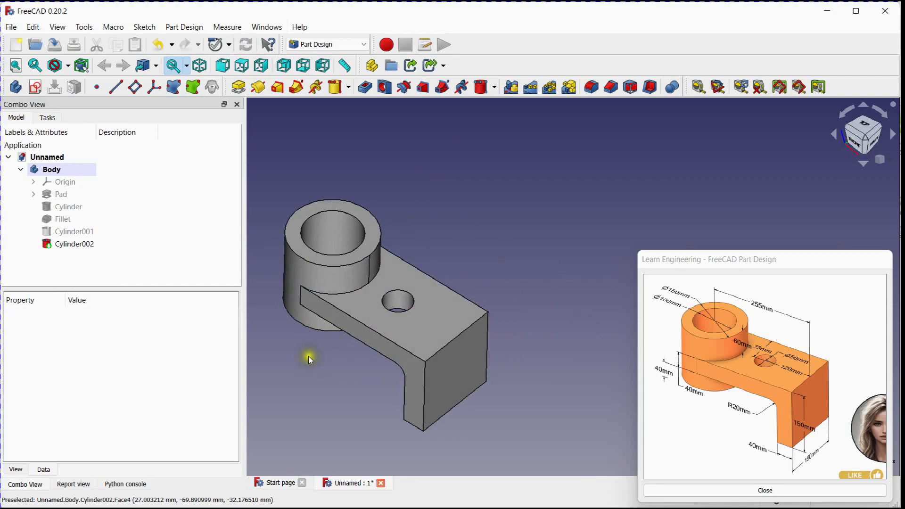
click(76, 244)
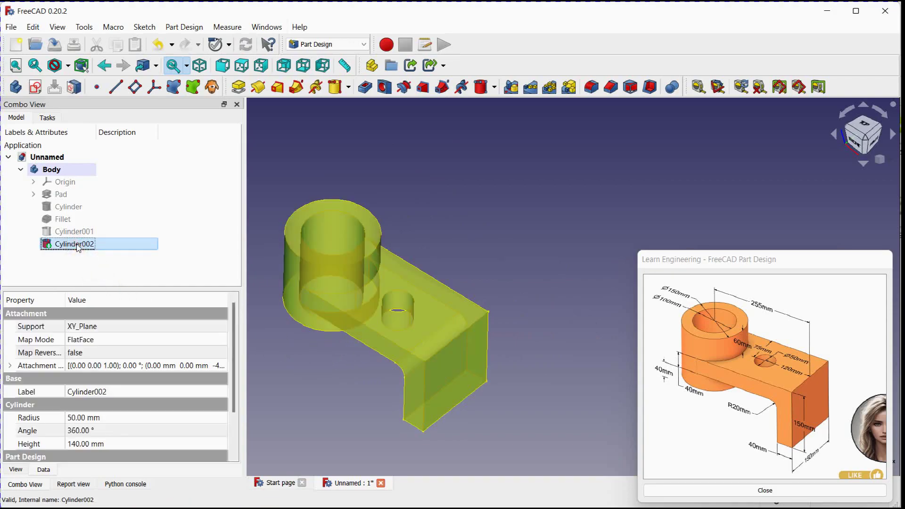
click(11, 28)
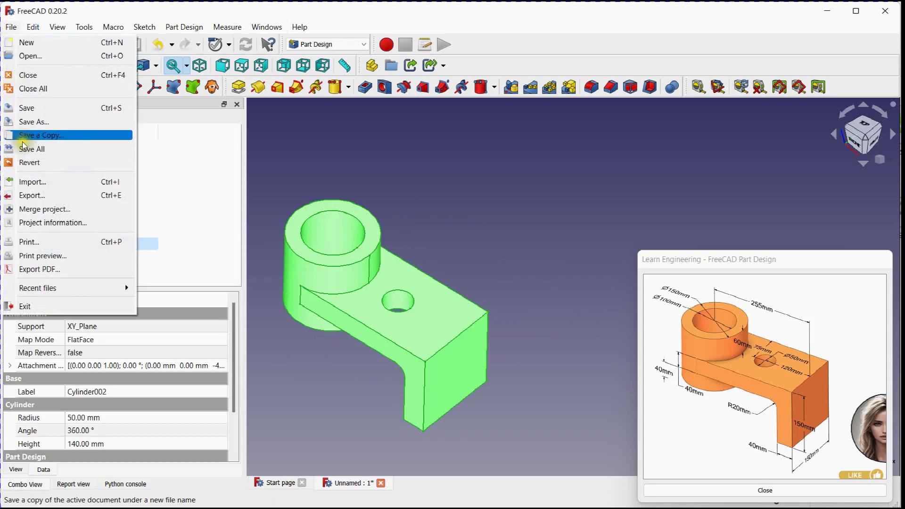
Export the bracket as an STL mesh named 'part' on the Desktop
click(32, 195)
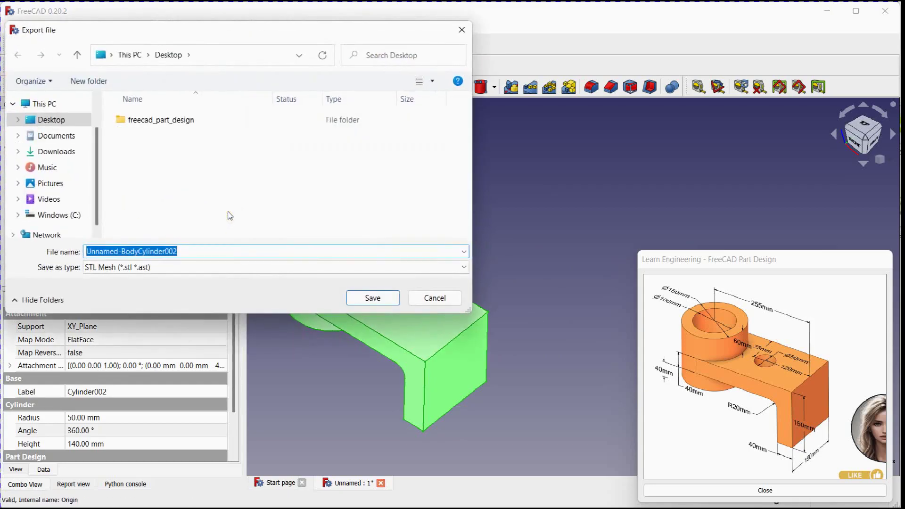
text(part)
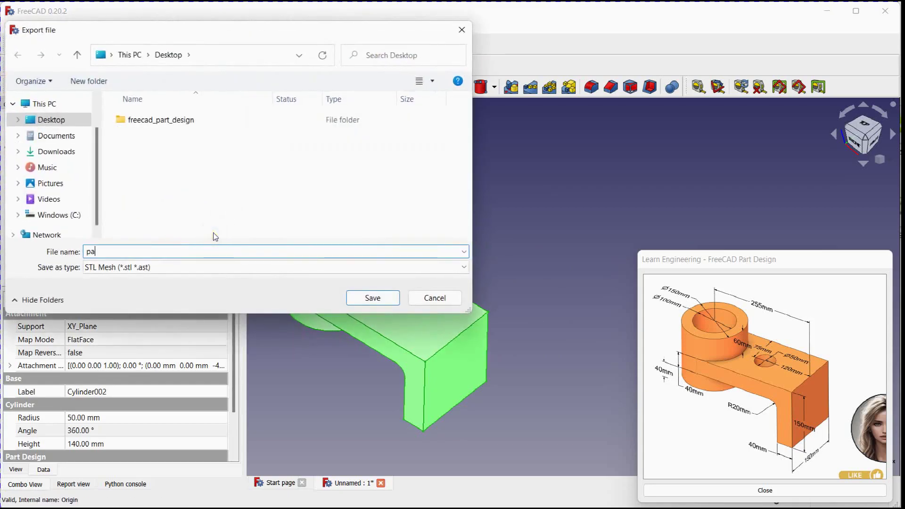
click(380, 295)
click(437, 233)
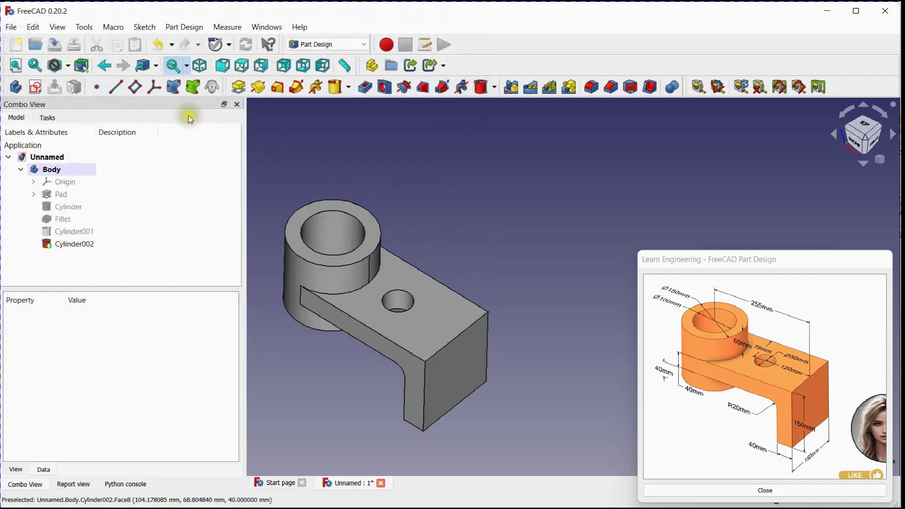
Import part.stl from the Desktop as a mesh and select the imported part
click(10, 27)
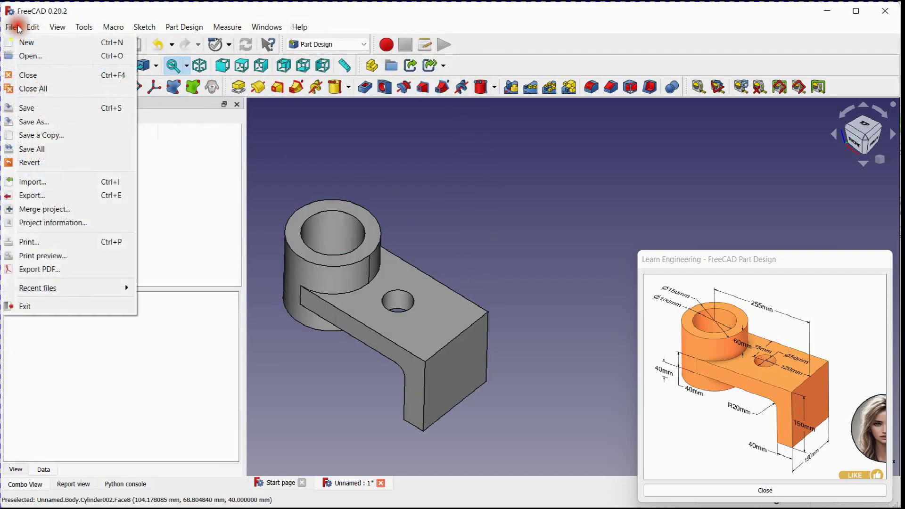
click(40, 182)
click(155, 139)
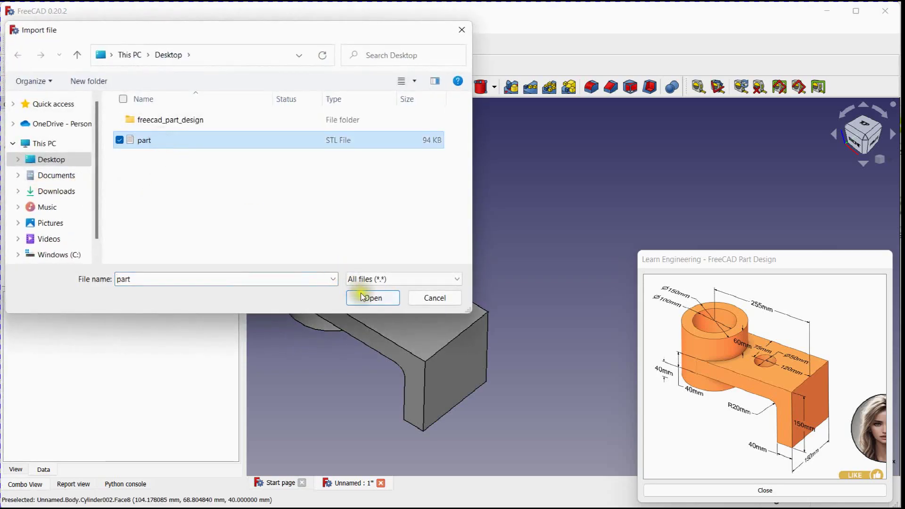
click(372, 297)
scroll(416, 215, up, 3)
scroll(348, 258, down, 4)
middle_drag(348, 259, 278, 299)
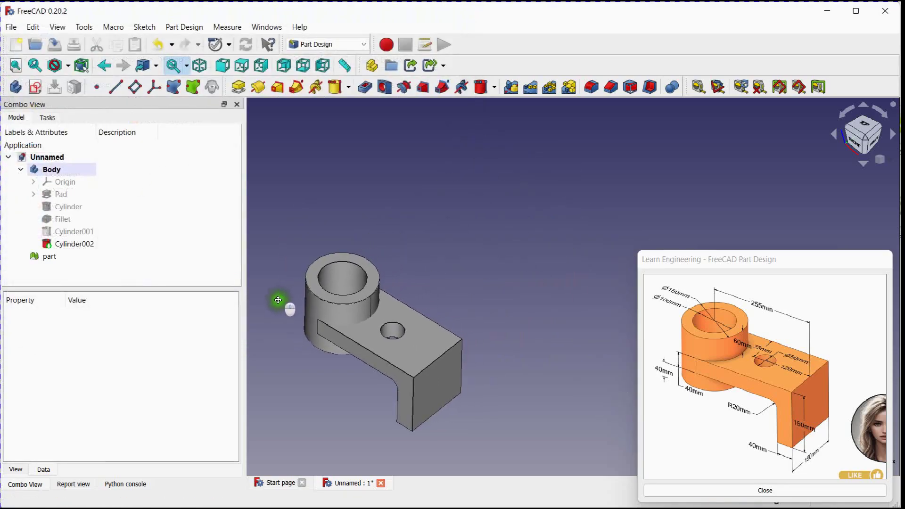
click(38, 258)
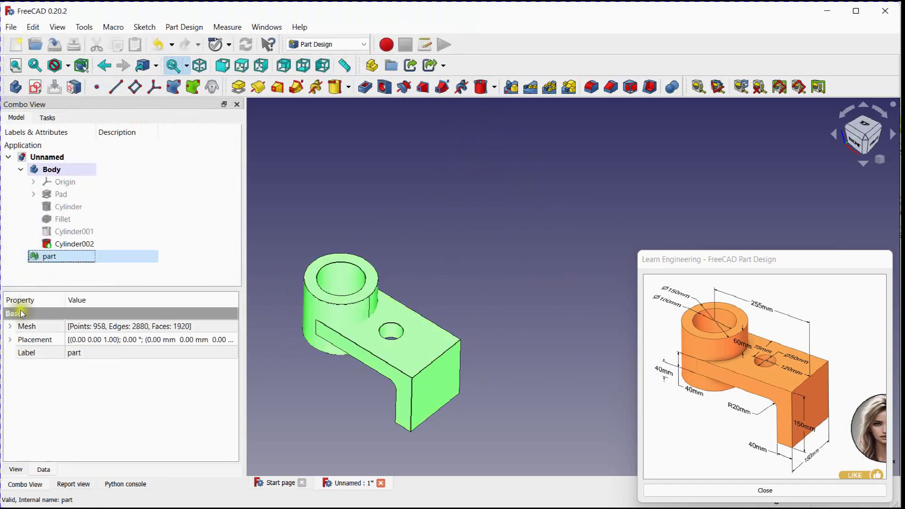
Raise the imported mesh's Placement y position to about 200 mm
click(10, 340)
click(22, 379)
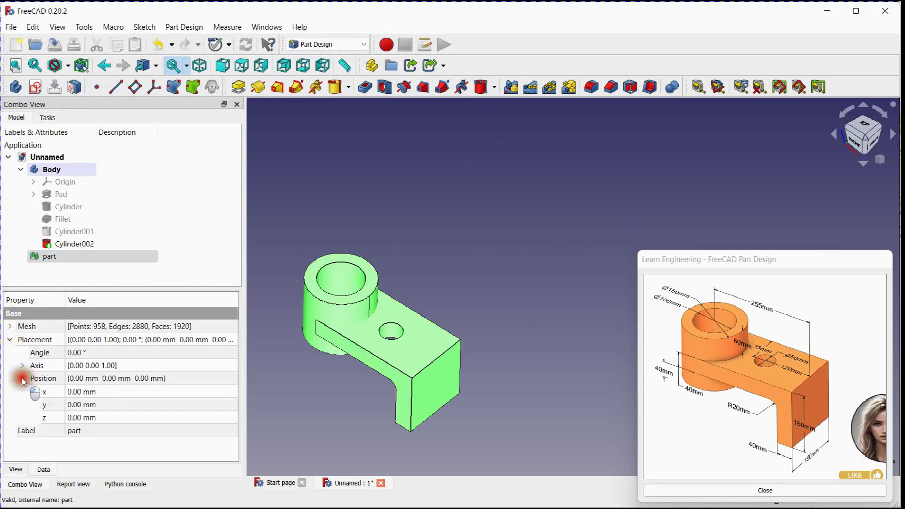
click(77, 405)
scroll(85, 405, up, 7)
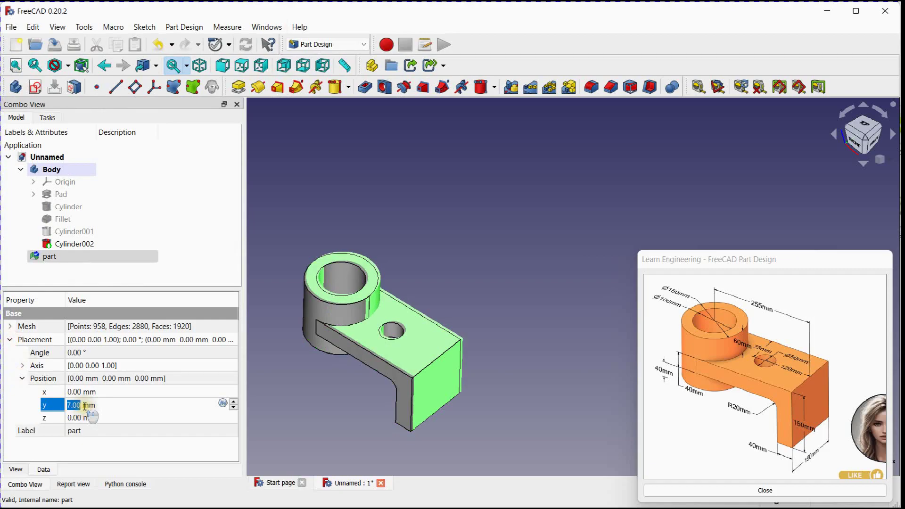
scroll(84, 405, up, 20)
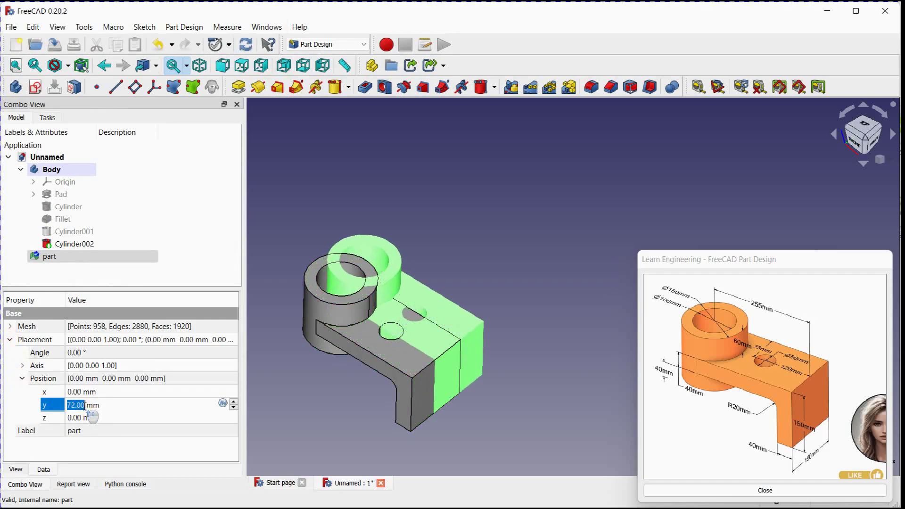
scroll(85, 406, up, 20)
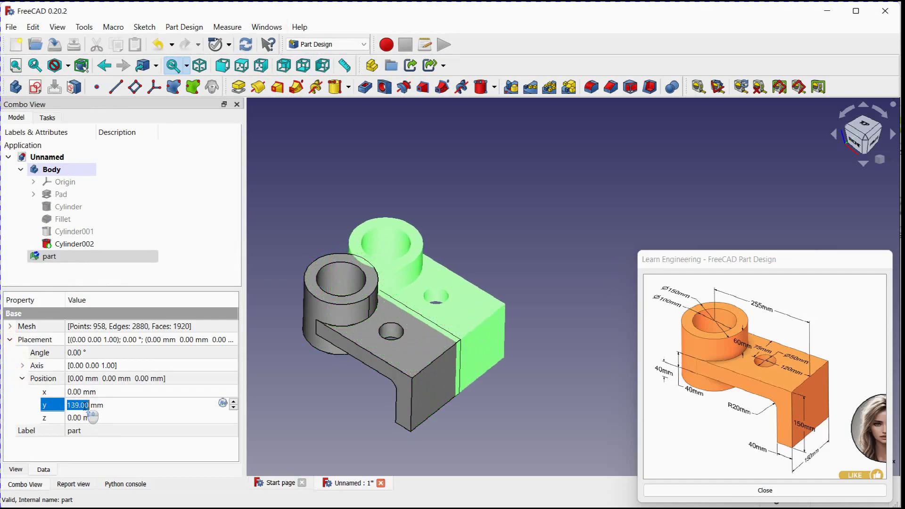
scroll(92, 416, up, 20)
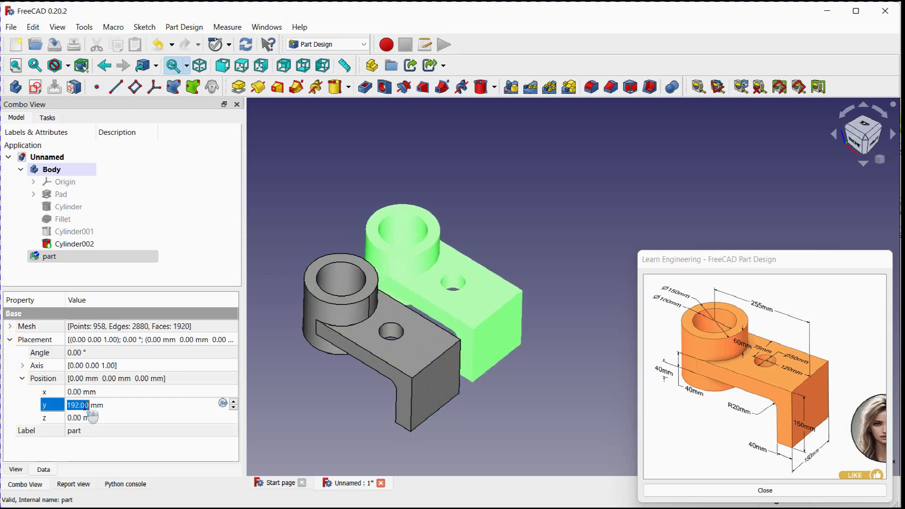
scroll(92, 416, up, 10)
scroll(85, 405, down, 1)
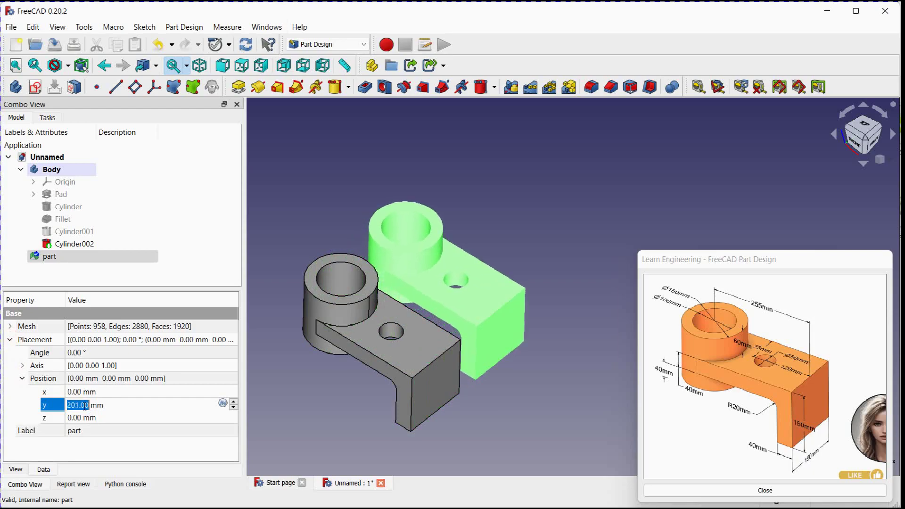
click(349, 182)
click(476, 288)
Set the imported part mesh's shape colour to red
right_click(475, 288)
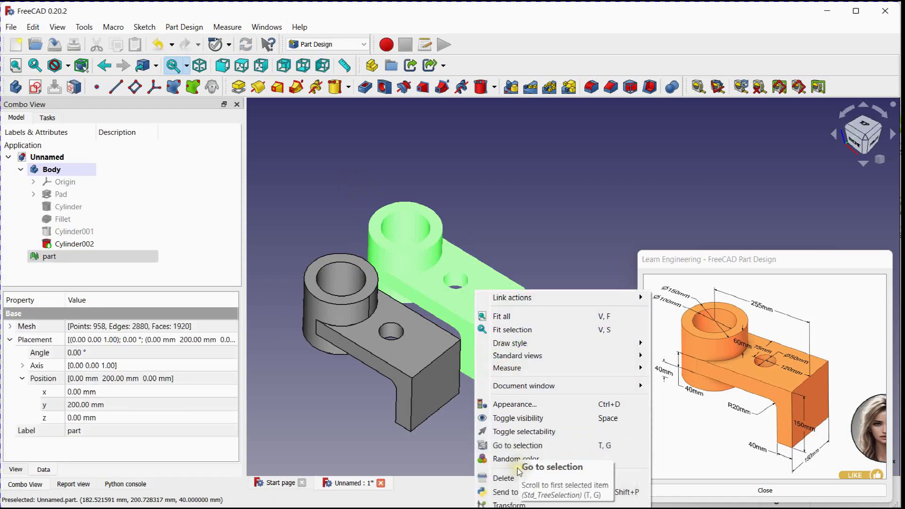
click(521, 405)
click(163, 254)
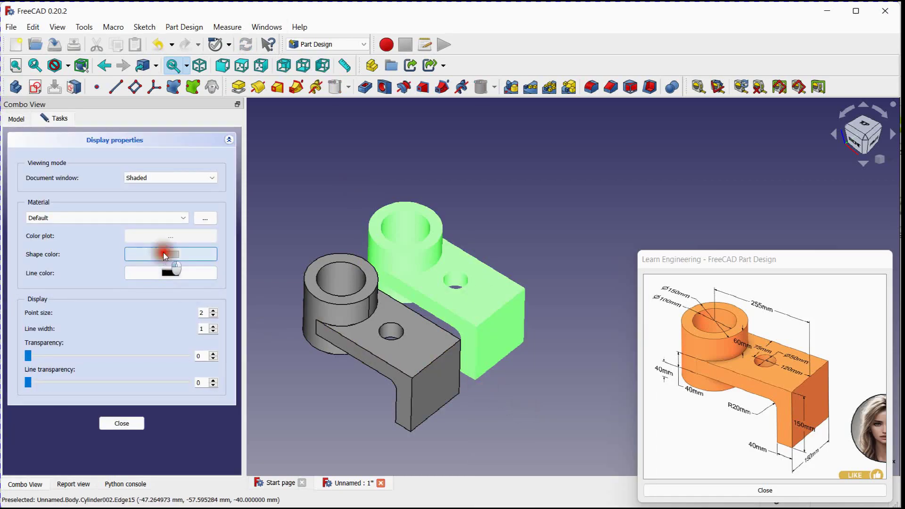
click(322, 214)
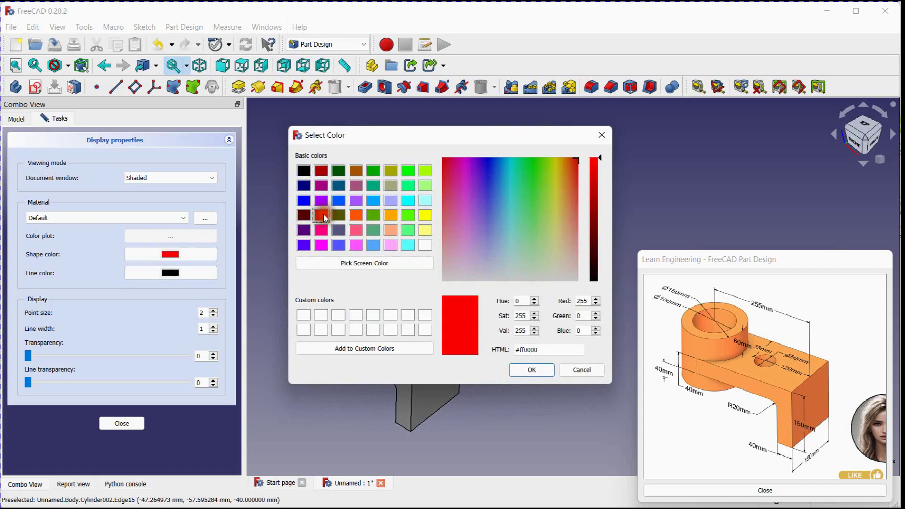
click(520, 372)
Set the original bracket's shape colour to blue-violet
click(398, 355)
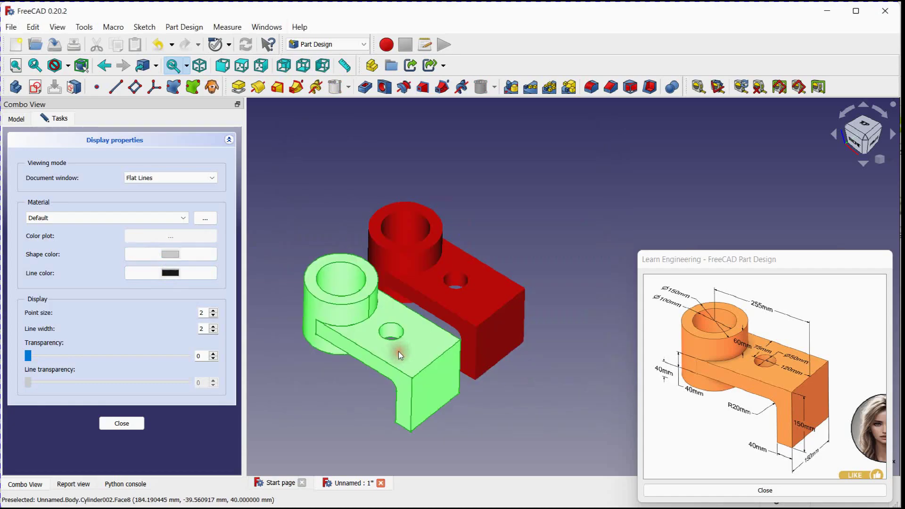
click(187, 254)
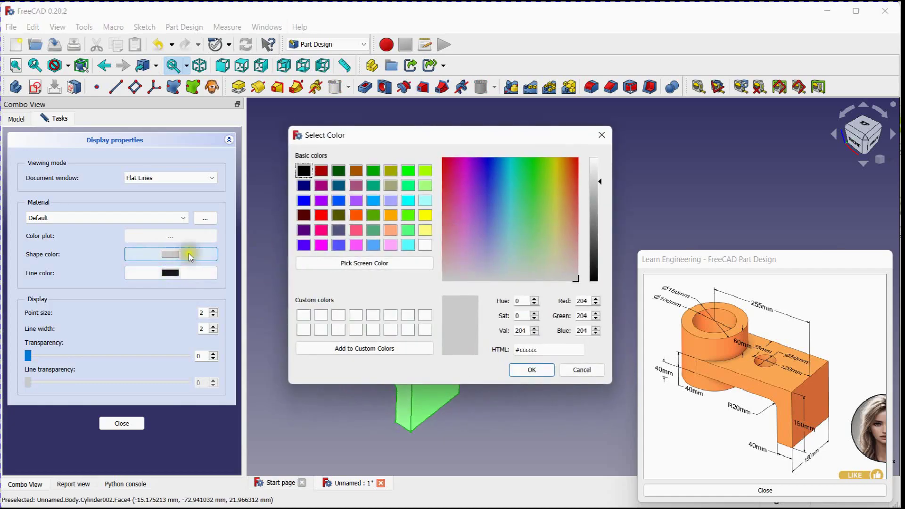
click(308, 248)
click(530, 370)
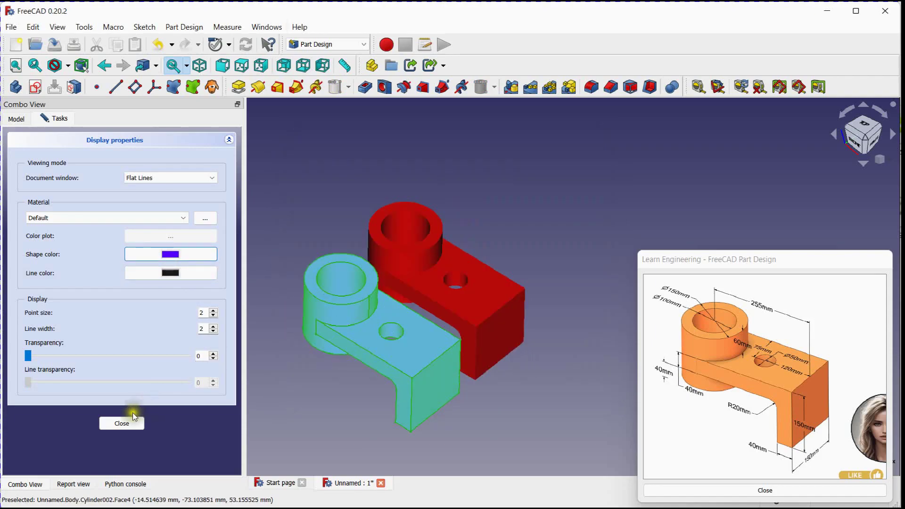
click(122, 423)
click(293, 197)
scroll(313, 203, up, 5)
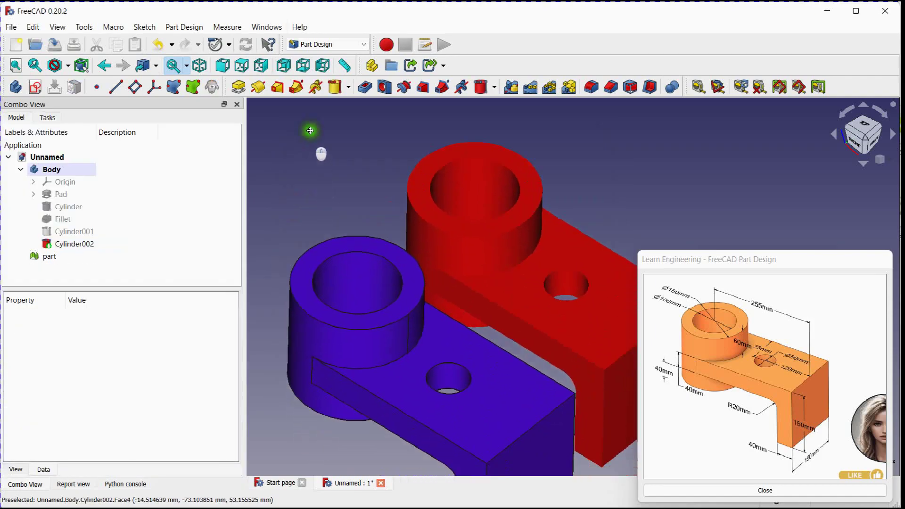
scroll(297, 121, down, 4)
scroll(296, 130, up, 2)
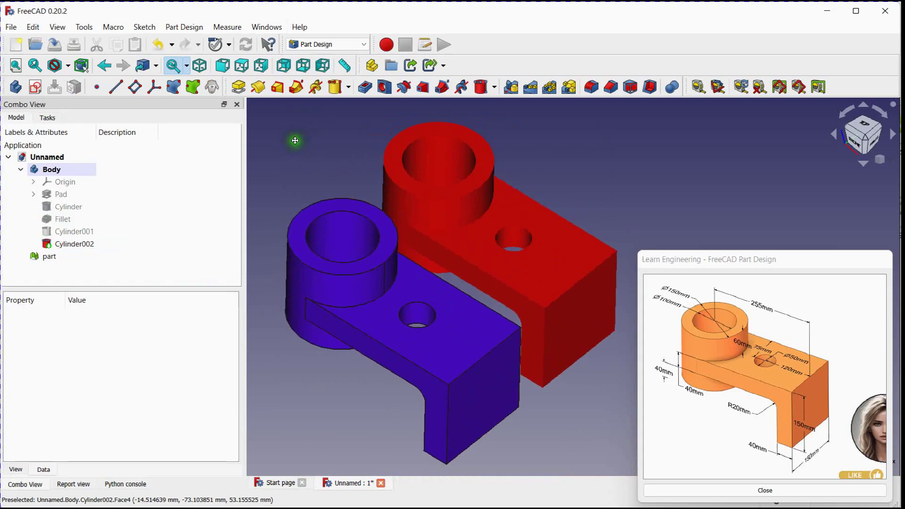